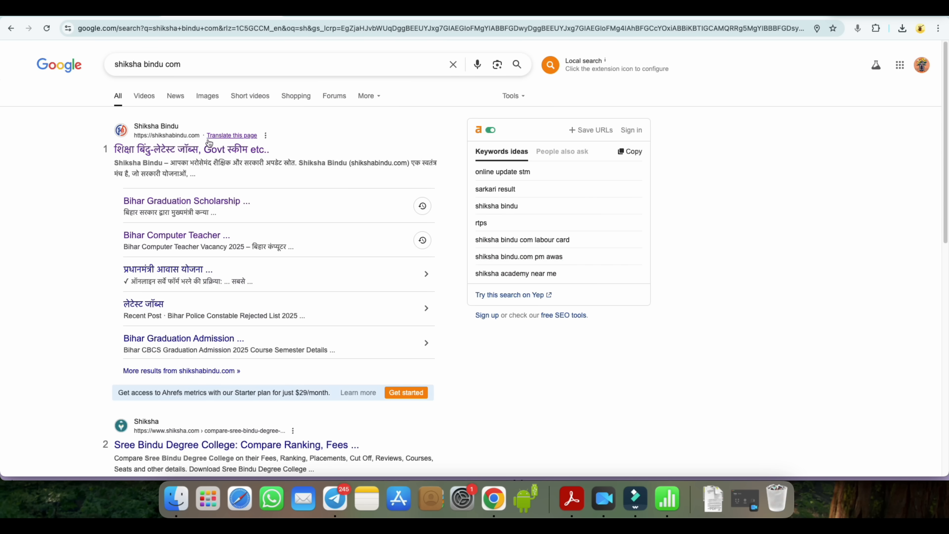
Open the Shiksha Bindu website from the search results and highlight its Latest Jobs heading
click(211, 154)
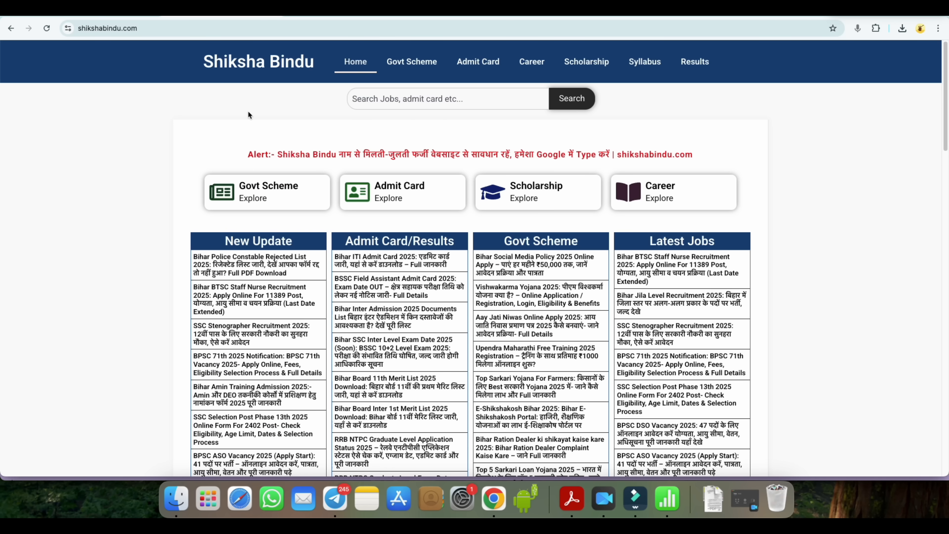
drag(650, 242, 712, 242)
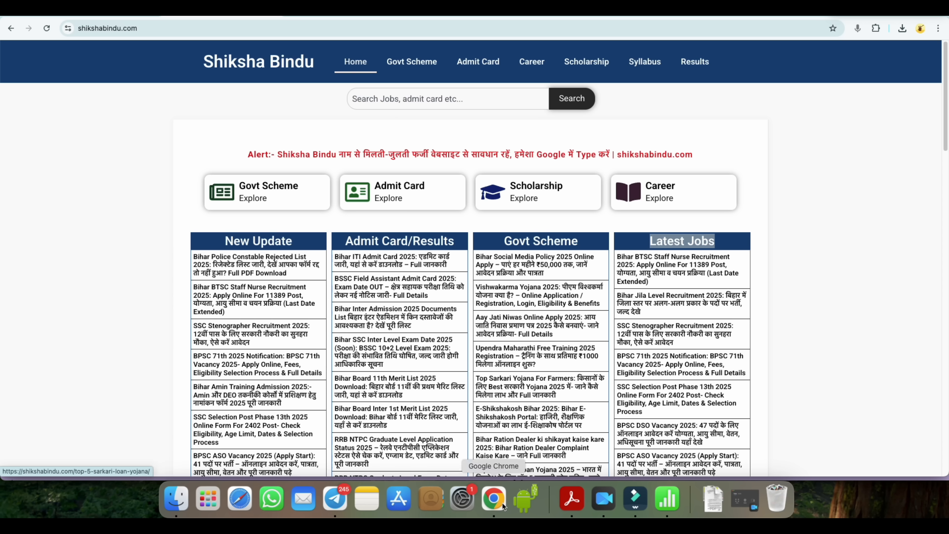
Switch to the press notice PDF in Acrobat and add red freehand ticks under राजस्व and विभाग in the department heading
click(571, 499)
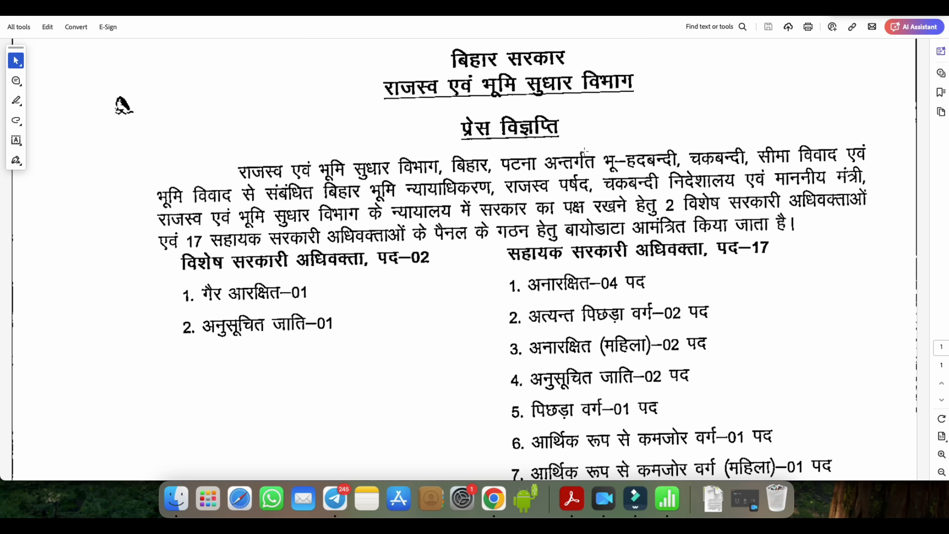
click(15, 121)
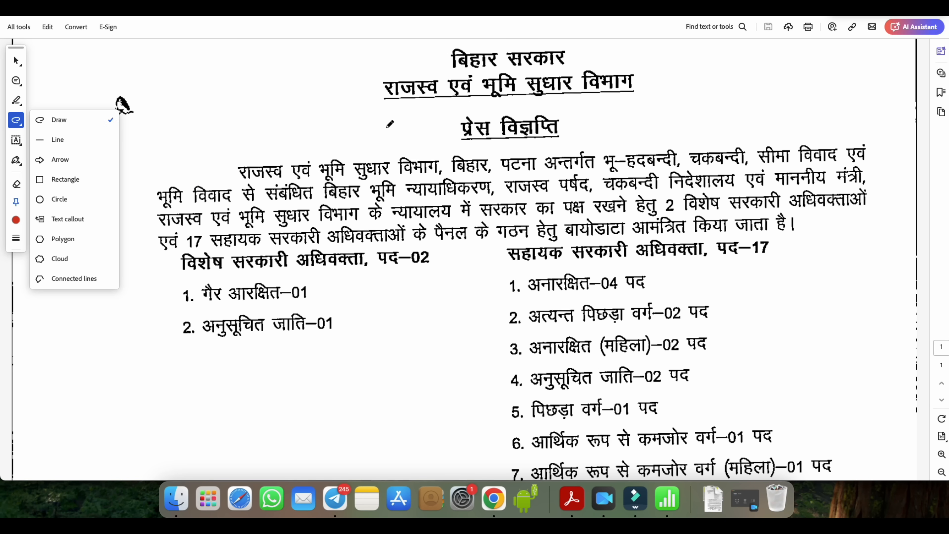
drag(385, 99, 409, 97)
drag(594, 101, 621, 90)
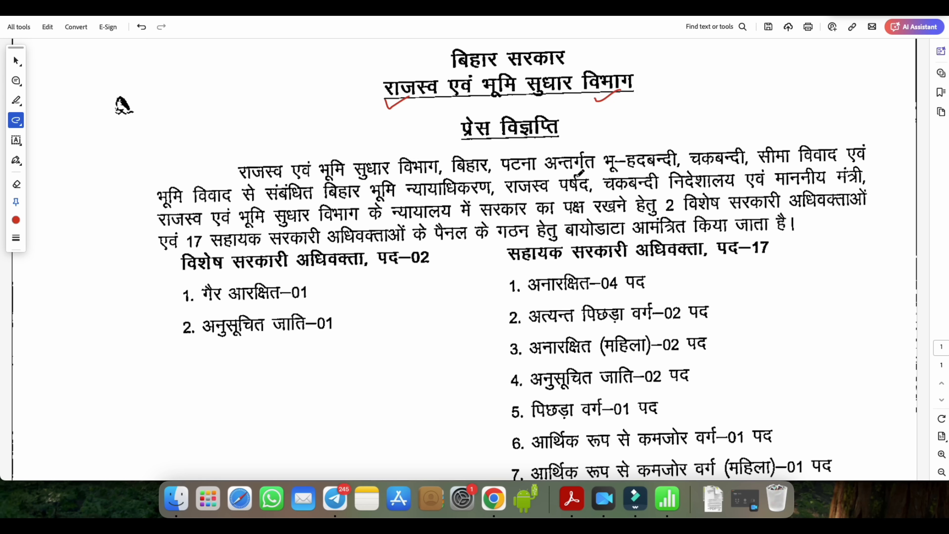
Underline key words in the opening paragraph's first two lines, including भू–हदबन्दी, चकबन्दी, सीमा, न्यायाधिकरण, राजस्व and निदेशालय
drag(254, 167, 262, 166)
drag(607, 170, 643, 170)
drag(705, 170, 795, 166)
drag(185, 204, 190, 205)
drag(291, 200, 309, 201)
drag(410, 200, 713, 186)
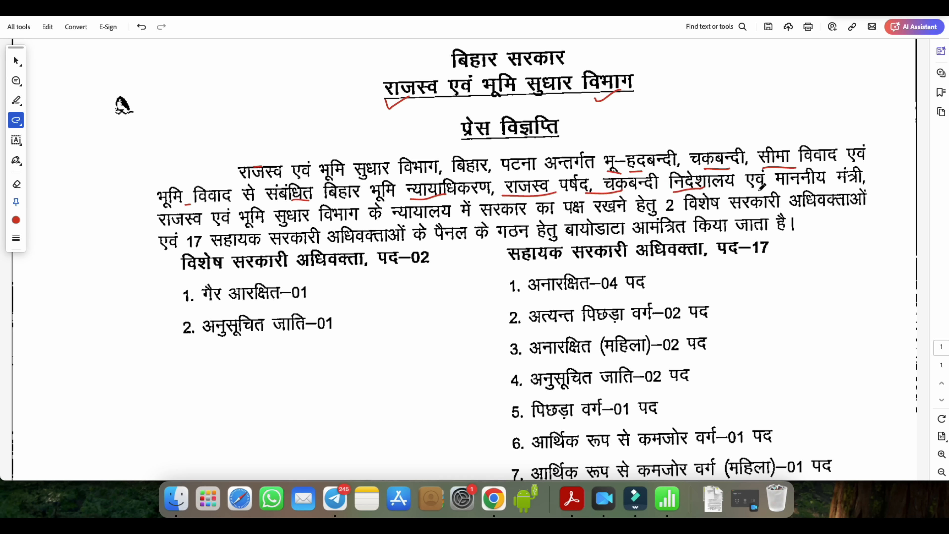
Underline भूमि, न्यायालय, सरकार, पक्ष and विशेष in the opening paragraph's third line, and circle the 2
drag(248, 222, 277, 223)
drag(398, 221, 427, 217)
drag(484, 221, 578, 215)
mouse_move(683, 195)
mouse_down()
mouse_move(661, 209)
mouse_move(679, 200)
mouse_move(744, 212)
mouse_up()
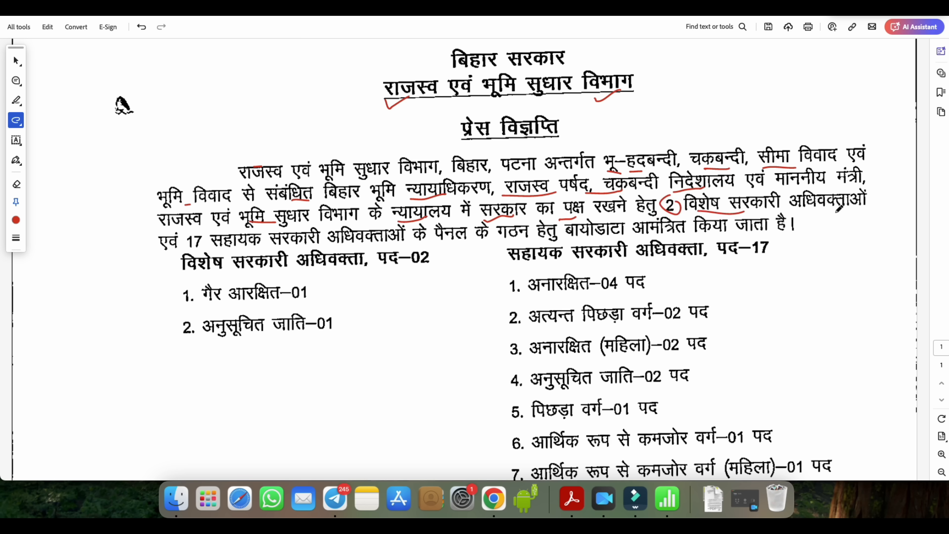
Underline अधिवक्ताओं, 17 सहायक सरकारी अधिवक्ताओं and आमंत्रित in the opening paragraph, and circle पैनल and बायोडाटा
drag(811, 209, 848, 208)
drag(187, 245, 371, 240)
mouse_move(447, 244)
mouse_down()
mouse_move(460, 220)
mouse_move(445, 236)
mouse_move(503, 212)
mouse_up()
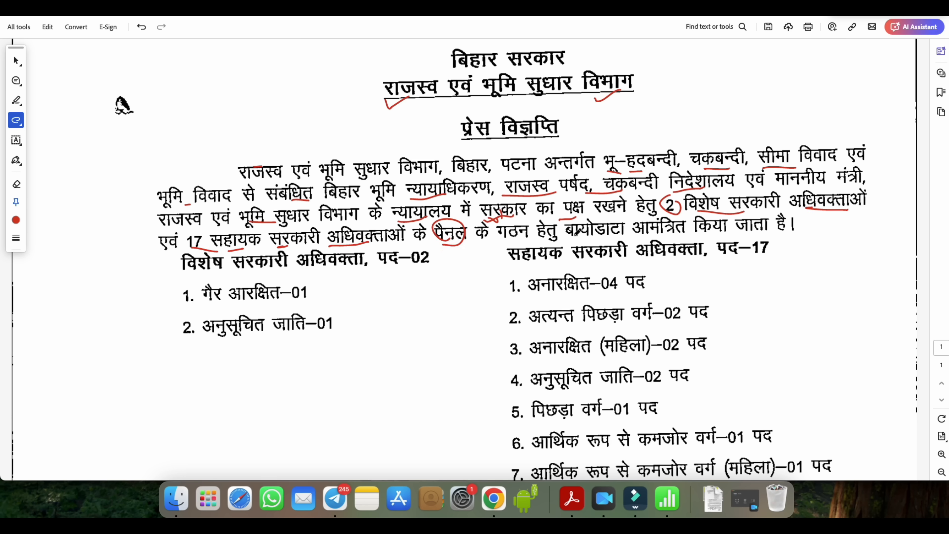
mouse_move(577, 232)
mouse_down()
mouse_move(621, 240)
mouse_move(564, 215)
mouse_move(575, 239)
mouse_move(588, 230)
mouse_up()
drag(650, 236, 671, 235)
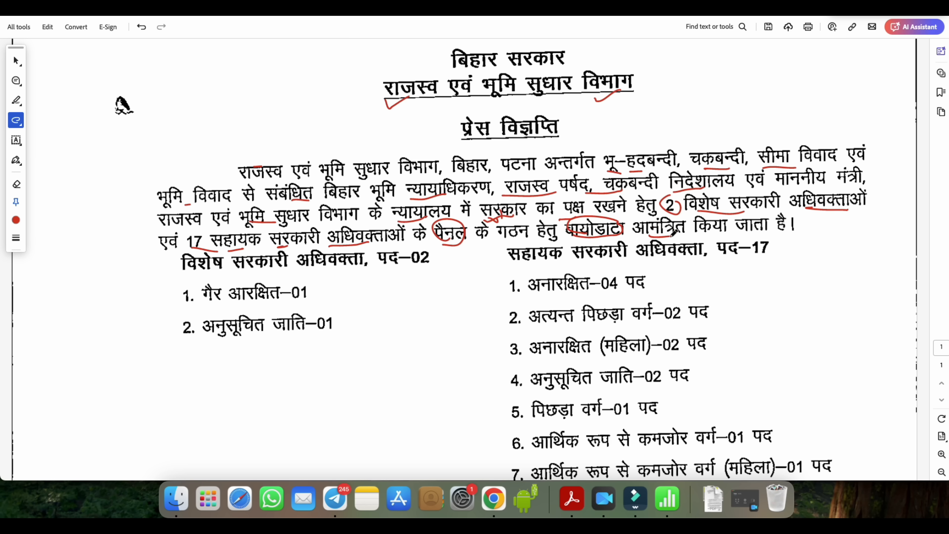
Underline the विशेष सरकारी अधिवक्ता heading and its two categories, circling the post counts 02, 01 and 01
drag(184, 273, 202, 273)
drag(236, 274, 259, 273)
drag(321, 270, 357, 263)
mouse_move(421, 256)
mouse_down()
mouse_move(413, 269)
mouse_move(409, 251)
mouse_up()
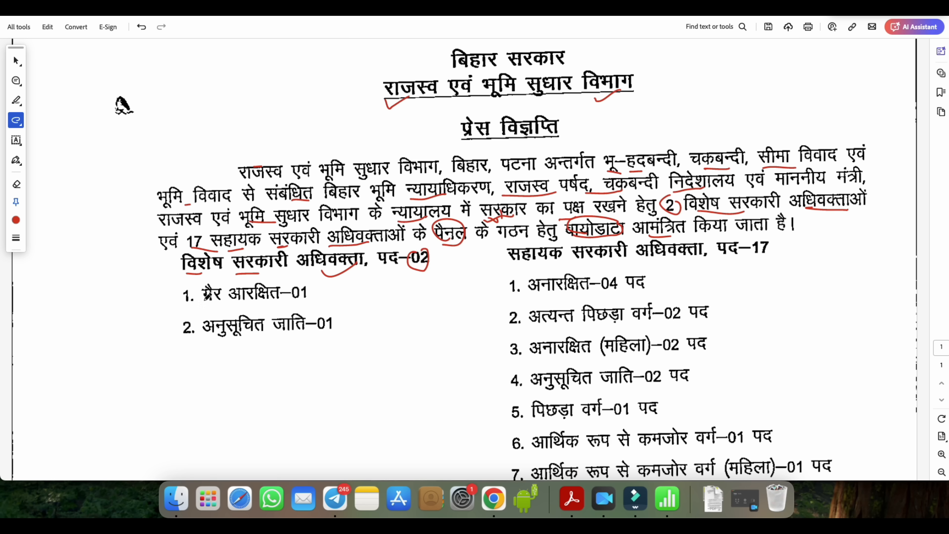
mouse_move(204, 299)
mouse_down()
mouse_move(316, 289)
mouse_move(289, 296)
mouse_up()
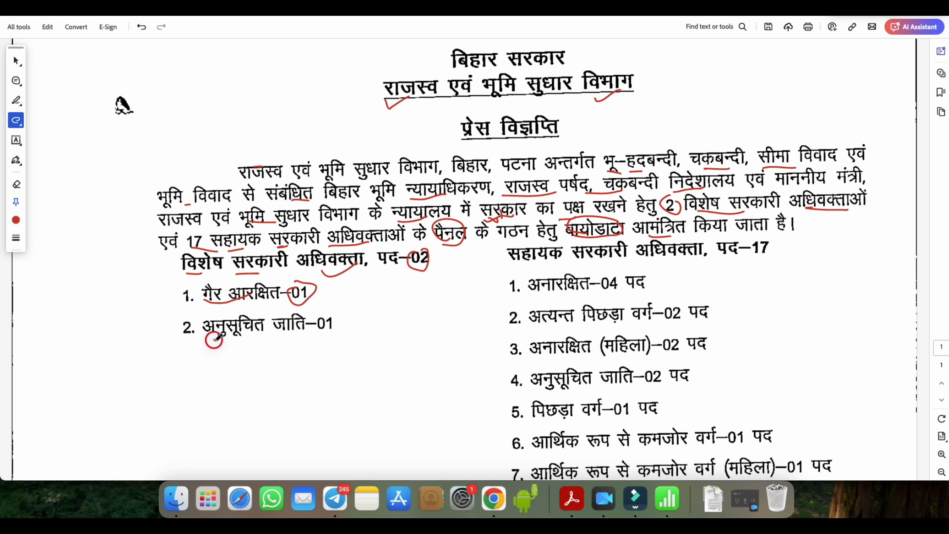
drag(214, 340, 256, 336)
click(284, 337)
mouse_move(340, 317)
mouse_down()
mouse_move(321, 329)
mouse_move(338, 316)
mouse_up()
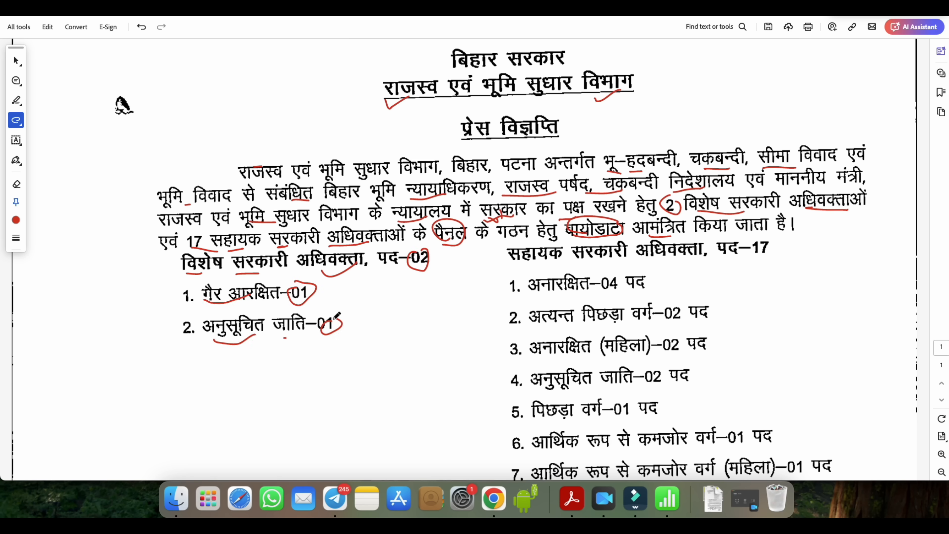
Underline the सहायक सरकारी अधिवक्ता heading, circle its 17, and mark अनारक्षित–04 in item 1
drag(505, 264, 582, 261)
drag(649, 263, 684, 260)
mouse_move(766, 250)
mouse_down()
mouse_move(751, 239)
mouse_move(779, 254)
mouse_move(757, 266)
mouse_up()
scroll(752, 302, down, 1)
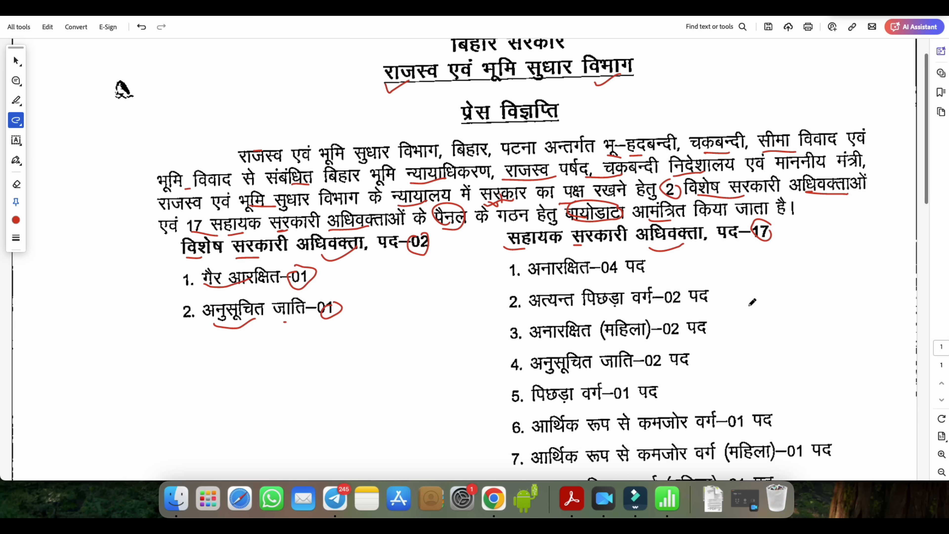
drag(529, 270, 617, 269)
Underline the category names and post counts in items 2 to 5 of the assistant advocate list
scroll(616, 270, down, 2)
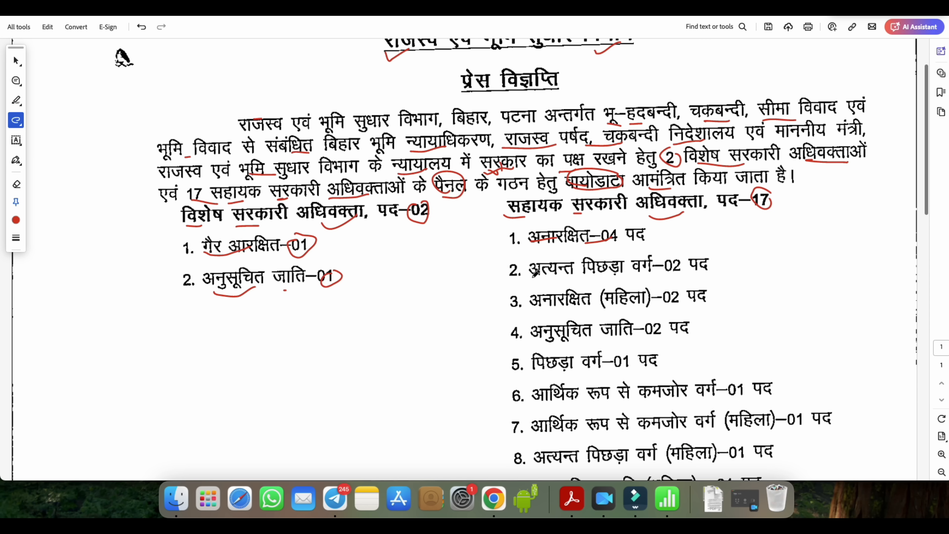
drag(530, 277, 688, 268)
scroll(688, 268, down, 1)
drag(531, 290, 689, 286)
scroll(689, 286, down, 1)
drag(556, 310, 661, 299)
scroll(660, 299, down, 2)
drag(550, 313, 590, 308)
drag(603, 315, 638, 301)
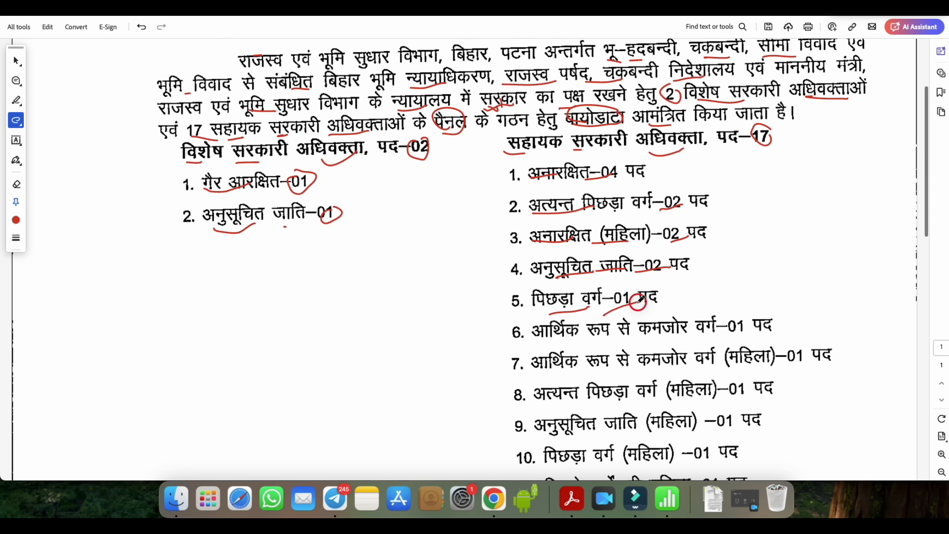
Mark the category names in items 6 to 8 of the assistant advocate list with red strokes
scroll(637, 321, down, 1)
drag(546, 322, 615, 318)
drag(652, 320, 732, 316)
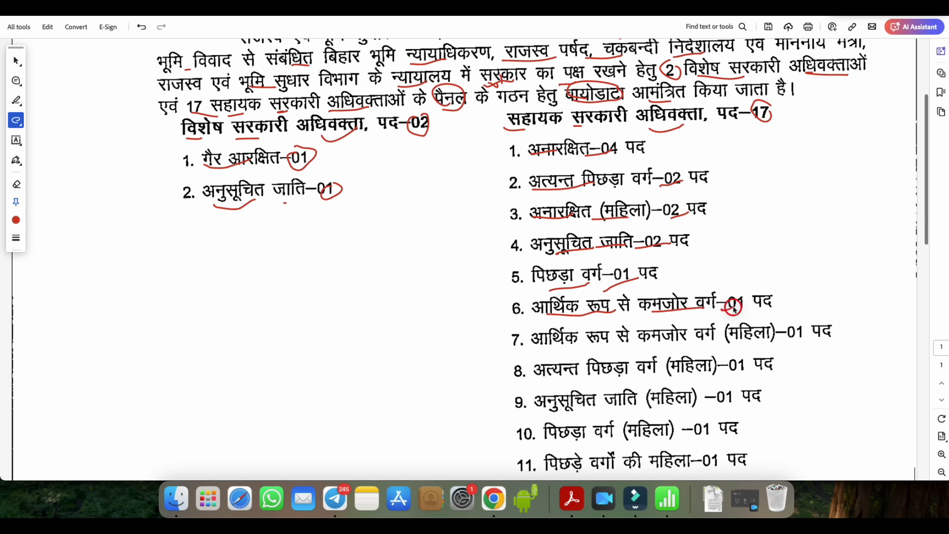
scroll(729, 318, down, 1)
mouse_move(558, 330)
mouse_down()
mouse_move(792, 315)
mouse_move(553, 338)
mouse_move(576, 337)
mouse_up()
scroll(776, 328, down, 1)
drag(581, 339, 707, 321)
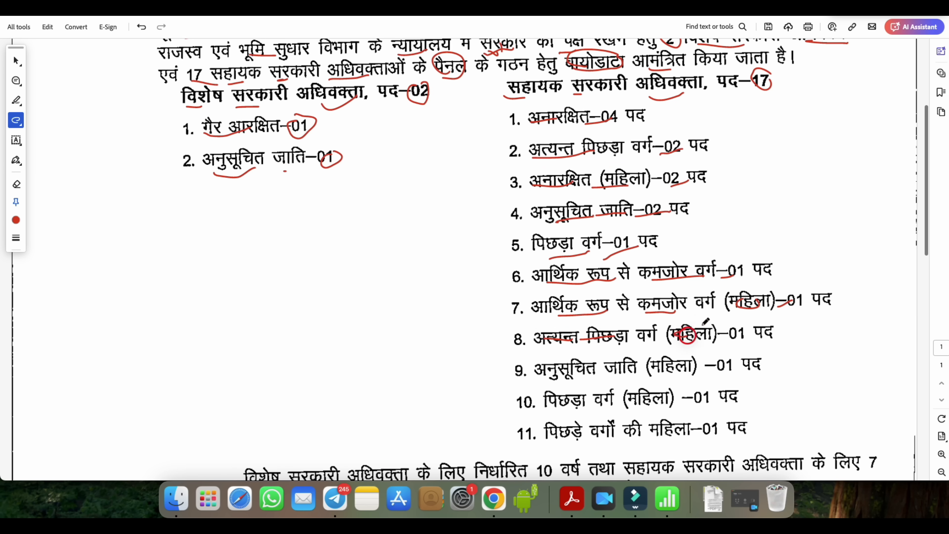
Mark the categories in items 9 to 11 of the assistant advocate list, adding a dash after item 11
scroll(733, 338, down, 1)
scroll(734, 338, down, 1)
drag(546, 342, 607, 329)
drag(669, 322, 713, 326)
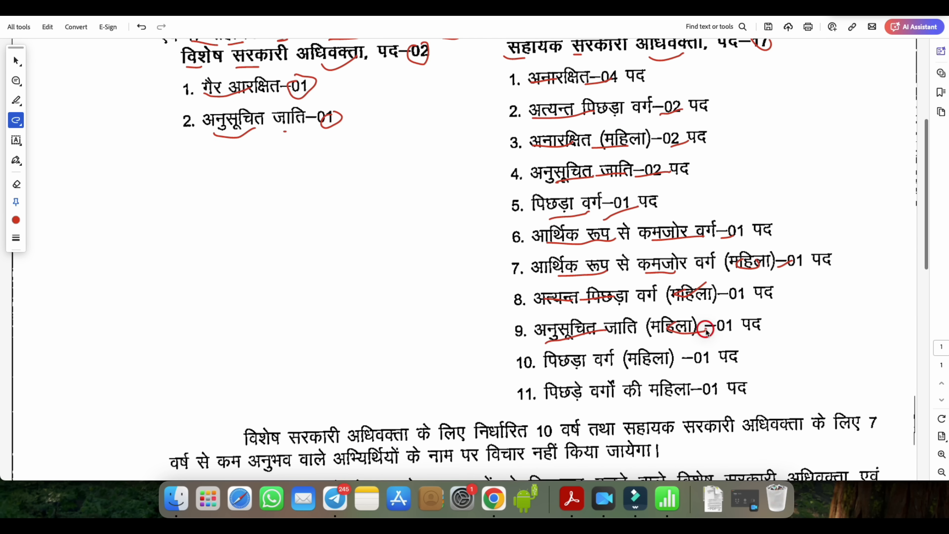
scroll(747, 327, down, 1)
drag(583, 349, 635, 340)
mouse_move(641, 347)
mouse_down()
mouse_move(671, 342)
mouse_move(687, 359)
mouse_move(706, 337)
mouse_up()
drag(557, 384, 602, 381)
mouse_move(712, 368)
mouse_down()
mouse_move(699, 377)
mouse_move(785, 365)
mouse_up()
Handwrite 17 with a loop around it in the blank space beside the assistant advocate list
scroll(734, 371, down, 1)
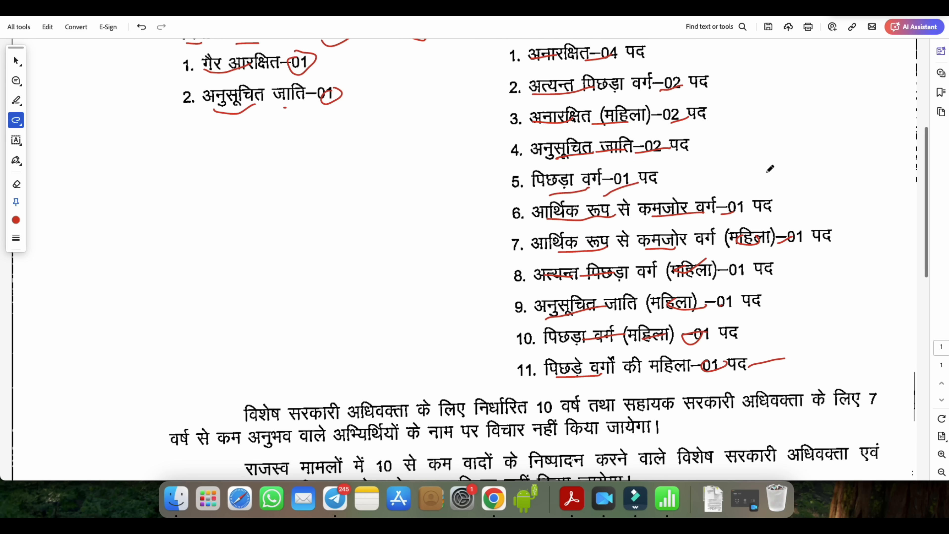
mouse_move(771, 169)
mouse_down()
mouse_move(771, 186)
mouse_move(782, 187)
mouse_up()
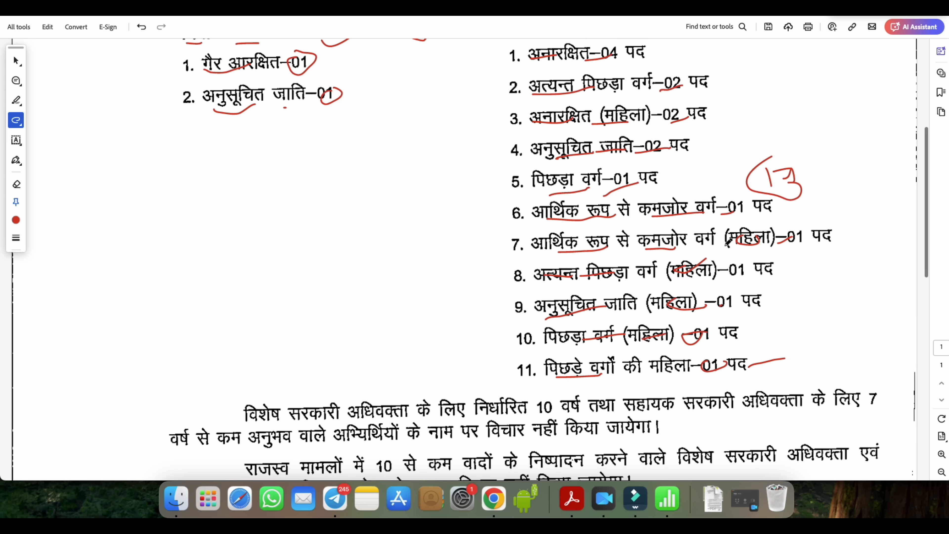
drag(361, 79, 373, 76)
mouse_move(371, 67)
mouse_down()
mouse_move(373, 85)
mouse_move(455, 91)
mouse_up()
drag(788, 120, 798, 123)
Tick the start of the experience paragraph, underline अधिवक्ता, निर्धारित, तथा, सहायक and सरकारी, and mark the 7
scroll(400, 272, down, 10)
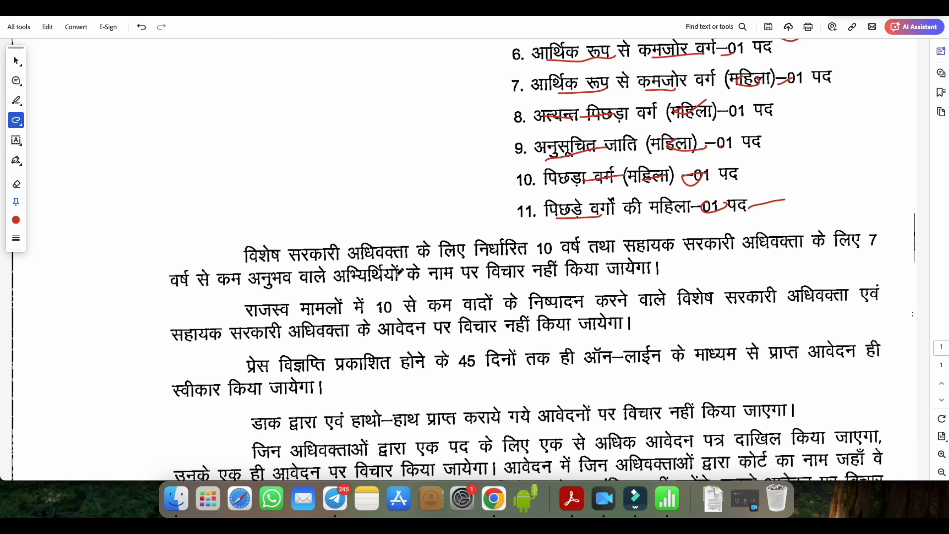
drag(223, 254, 254, 246)
drag(364, 264, 391, 263)
drag(473, 256, 506, 256)
drag(590, 255, 718, 253)
drag(861, 245, 875, 236)
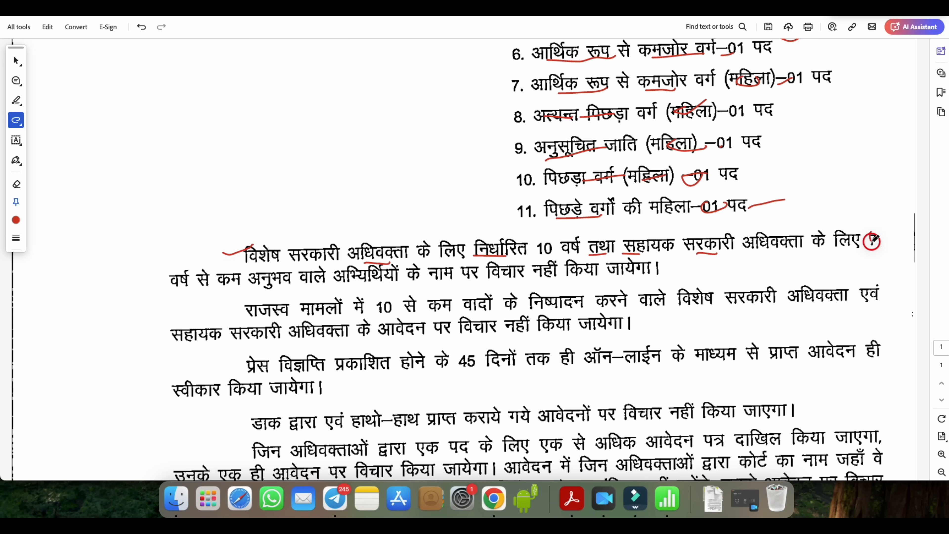
Underline वर्ष, अनुभव, अभ्यर्थियों and विचार नहीं किया जायेगा in the experience paragraph's second line
drag(177, 295, 295, 290)
drag(327, 289, 345, 287)
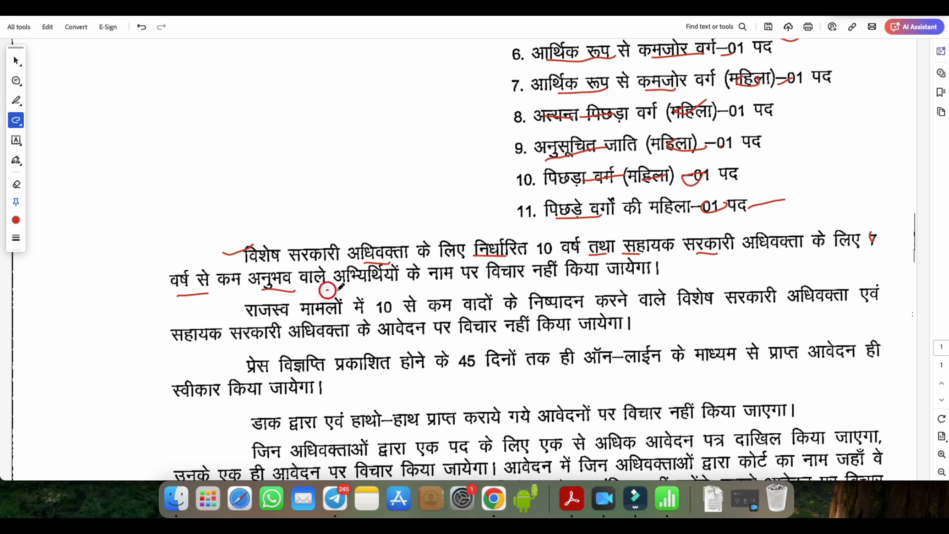
drag(482, 284, 492, 284)
drag(544, 273, 663, 272)
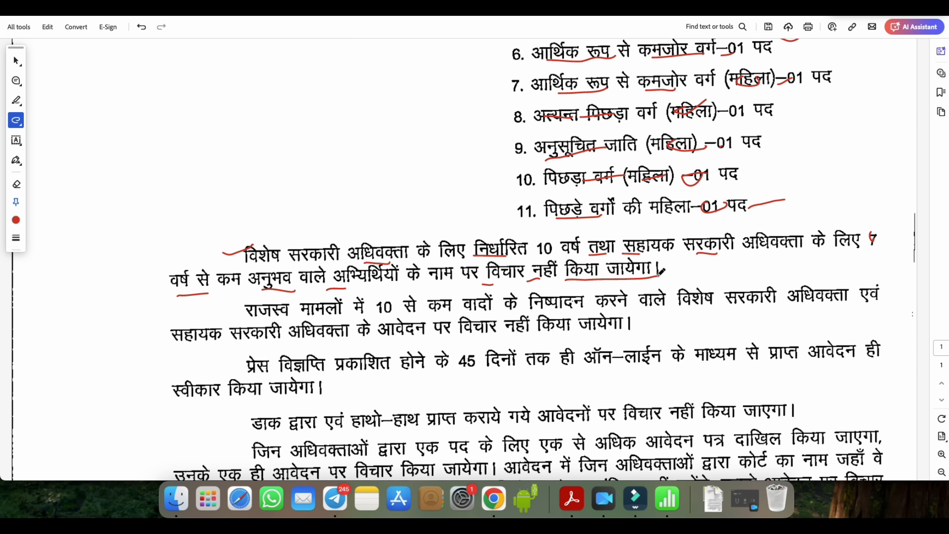
Tick the first अधिवक्ता, underline the second, and circle the 10 and 7 in the experience paragraph
mouse_move(373, 242)
mouse_down()
mouse_move(384, 252)
mouse_move(402, 230)
mouse_up()
mouse_move(554, 239)
mouse_down()
mouse_move(538, 243)
mouse_move(558, 257)
mouse_move(557, 241)
mouse_up()
drag(737, 254, 769, 247)
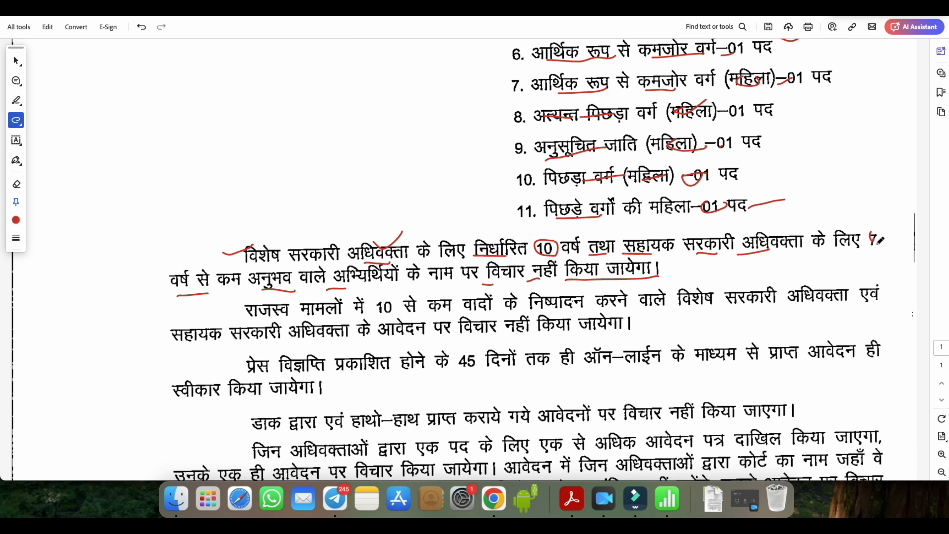
mouse_move(875, 230)
mouse_down()
mouse_move(863, 248)
mouse_move(885, 246)
mouse_move(871, 232)
mouse_up()
Underline 10, वादों, निष्पादन, करने, विशेष, सरकारी, अधिवक्ता and विचार नहीं किया जायेगा in the revenue cases paragraph
drag(376, 318, 386, 313)
drag(469, 311, 743, 313)
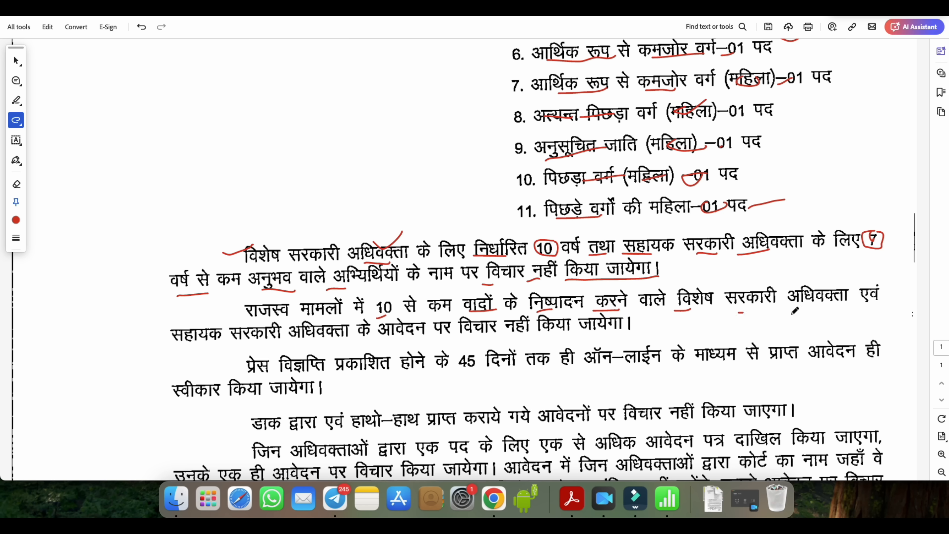
drag(231, 338, 317, 344)
drag(465, 339, 641, 334)
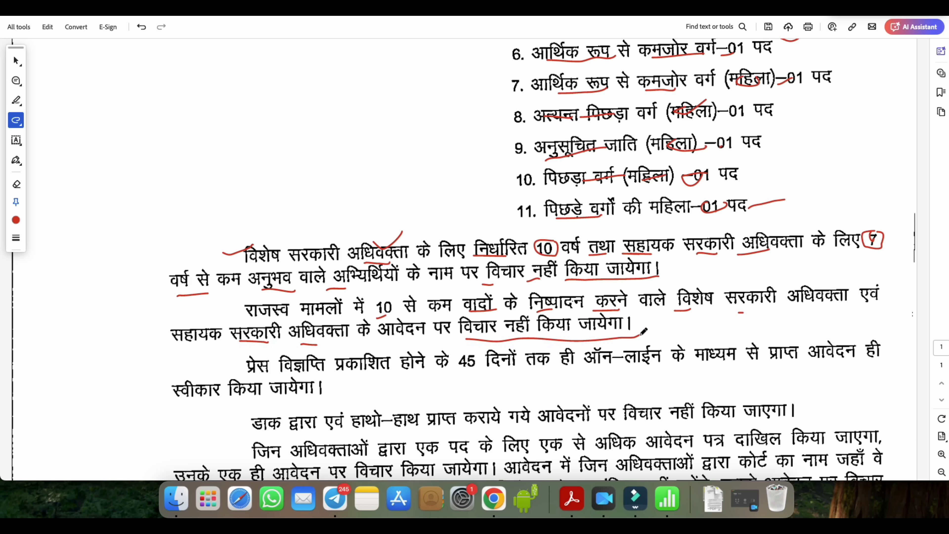
Circle the 10 and निष्पादन in the revenue cases paragraph and tick the paragraph's end
mouse_move(380, 316)
mouse_down()
mouse_move(393, 311)
mouse_move(389, 296)
mouse_move(374, 305)
mouse_move(384, 311)
mouse_up()
drag(636, 326, 669, 316)
mouse_move(389, 295)
mouse_down()
mouse_move(364, 306)
mouse_move(399, 309)
mouse_move(389, 293)
mouse_up()
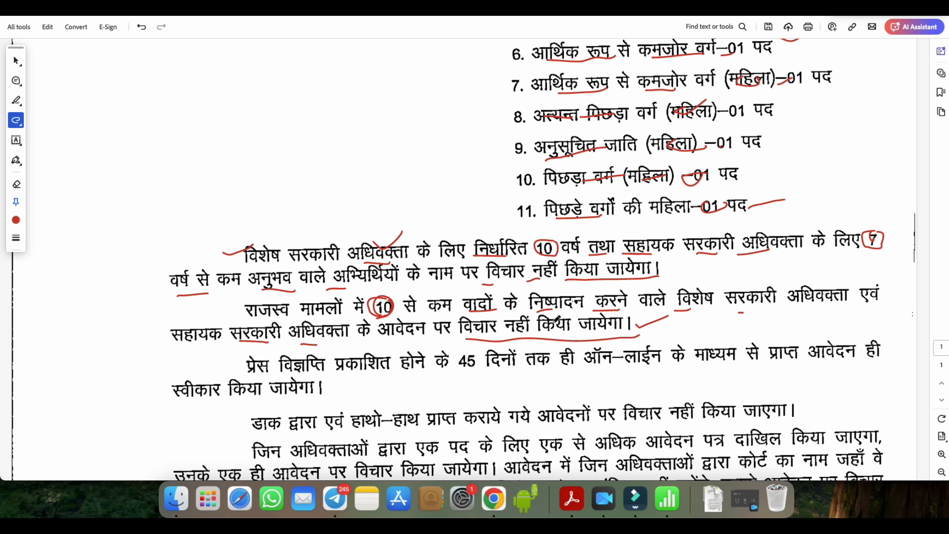
scroll(555, 319, down, 1)
mouse_move(545, 305)
mouse_down()
mouse_move(591, 286)
mouse_move(600, 303)
mouse_up()
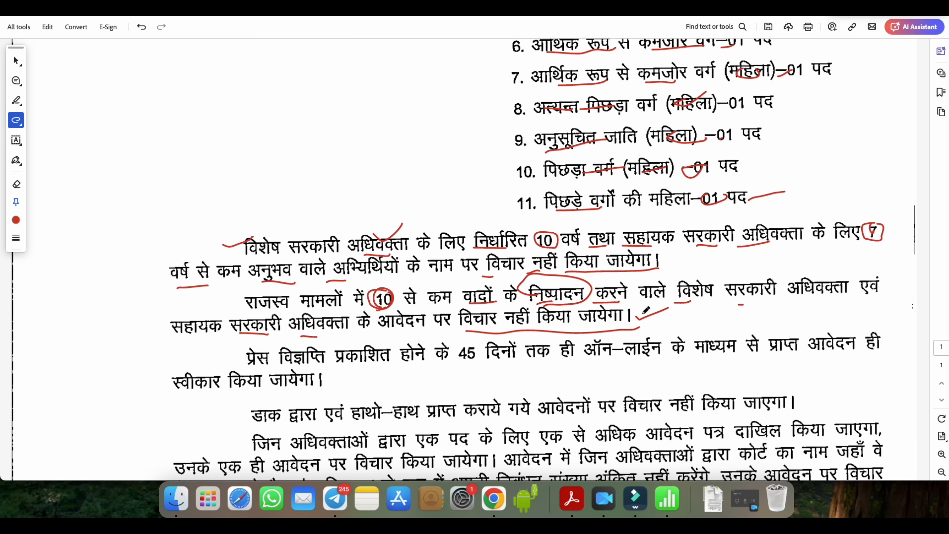
Underline प्रेस विज्ञप्ति, ऑन–लाईन and माध्यम in the application deadline paragraph, and draw a curve under 45 दिनों
scroll(646, 377, down, 3)
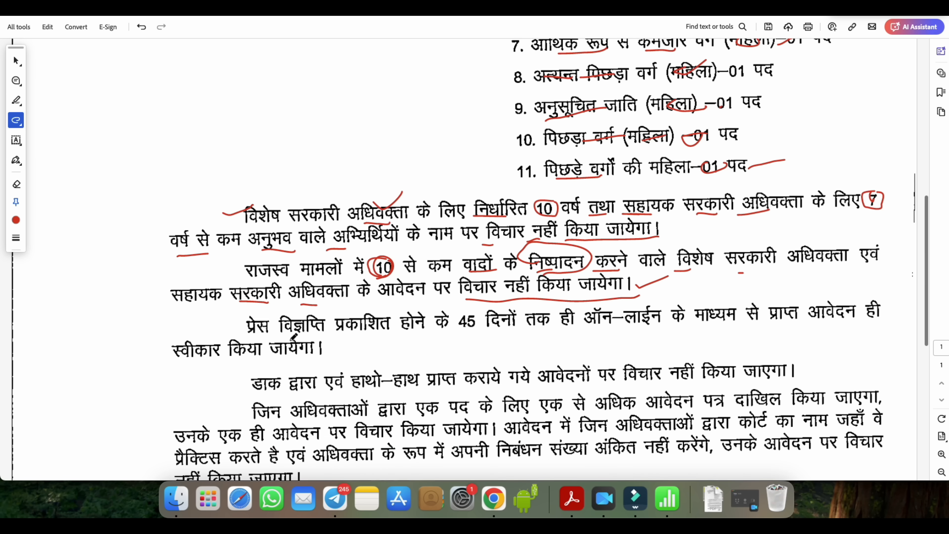
drag(279, 331, 322, 321)
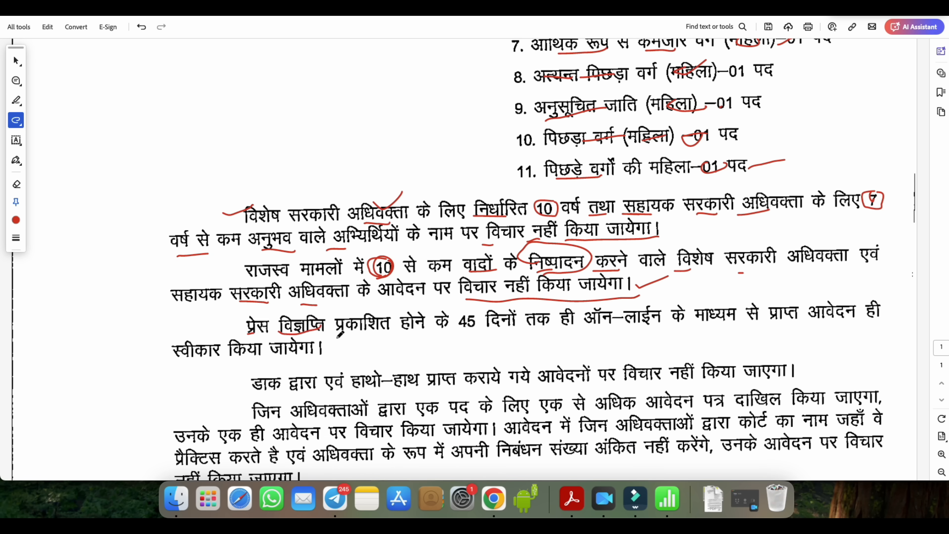
mouse_move(464, 316)
mouse_down()
mouse_move(458, 339)
mouse_move(486, 324)
mouse_up()
drag(598, 331, 701, 331)
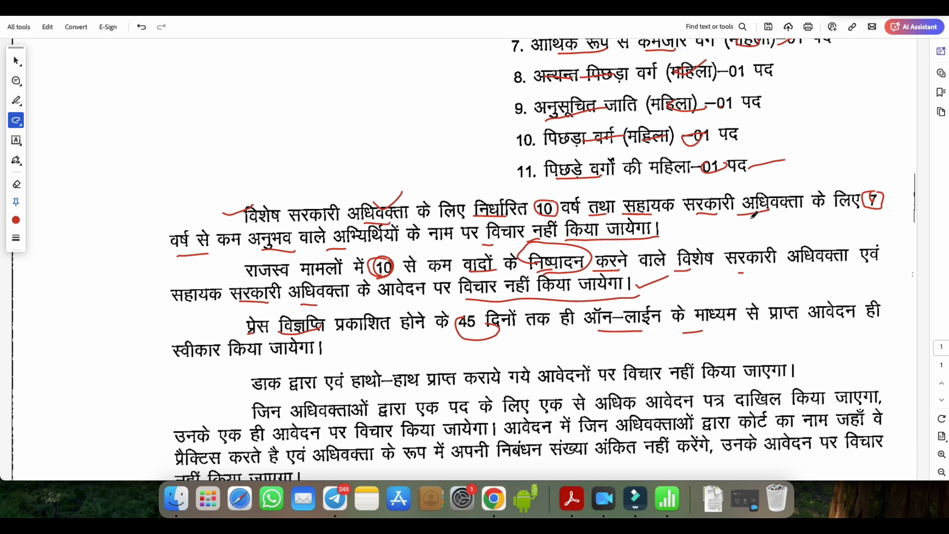
Circle अधिवक्ता near the end of the experience paragraph's first line and handwrite a short note beneath it
mouse_move(752, 216)
mouse_down()
mouse_move(813, 213)
mouse_move(746, 190)
mouse_up()
mouse_move(757, 219)
mouse_down()
mouse_move(757, 250)
mouse_move(780, 235)
mouse_move(821, 235)
mouse_up()
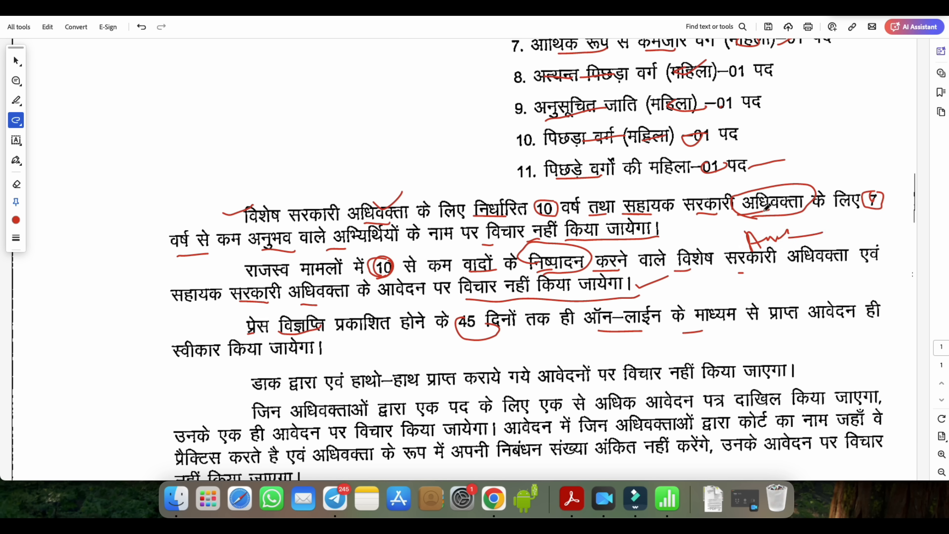
mouse_move(768, 191)
mouse_down()
mouse_move(822, 199)
mouse_move(773, 192)
mouse_up()
Circle विशेष सरकारी in the experience paragraph, draw a downward arrow above it, and underline सरकारी after सहायक
mouse_move(256, 224)
mouse_down()
mouse_move(317, 229)
mouse_move(292, 217)
mouse_up()
mouse_move(324, 161)
mouse_down()
mouse_move(324, 184)
mouse_move(332, 172)
mouse_up()
drag(348, 216, 382, 208)
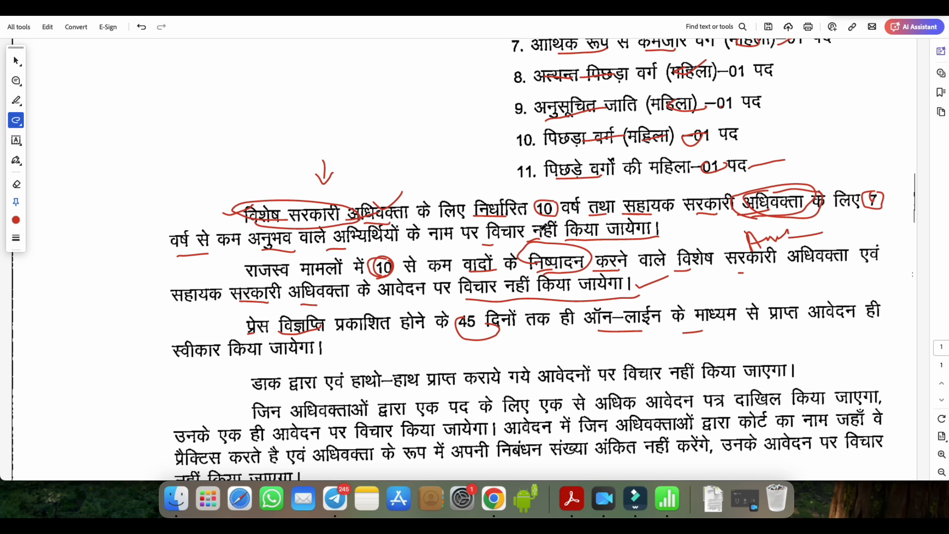
drag(682, 214, 707, 213)
Circle ऑन–लाईन in the application deadline paragraph
scroll(543, 373, down, 3)
mouse_move(625, 260)
mouse_down()
mouse_move(646, 236)
mouse_move(615, 253)
mouse_up()
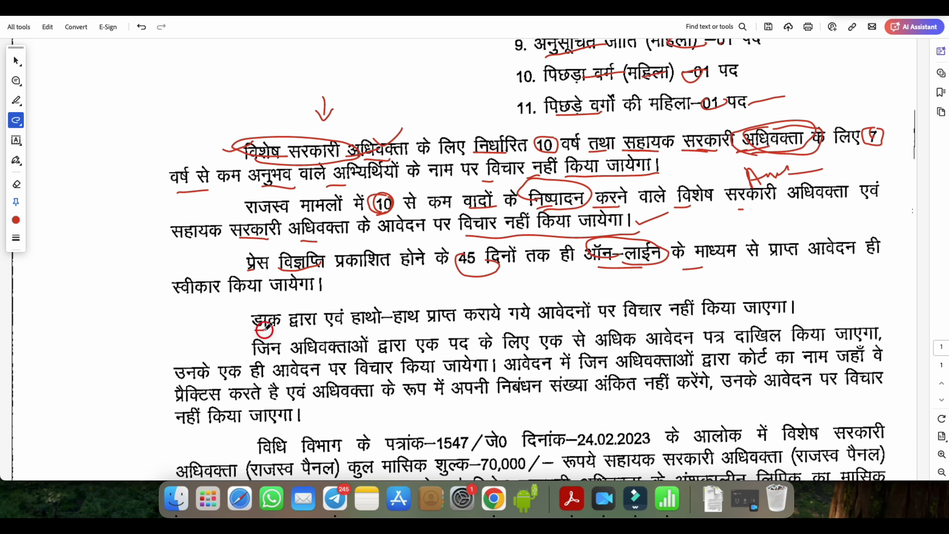
Underline डाक and हाथो–हाथ प्राप्त in the postal application line, and जिन and दाखिल in the line below it
drag(352, 328, 465, 321)
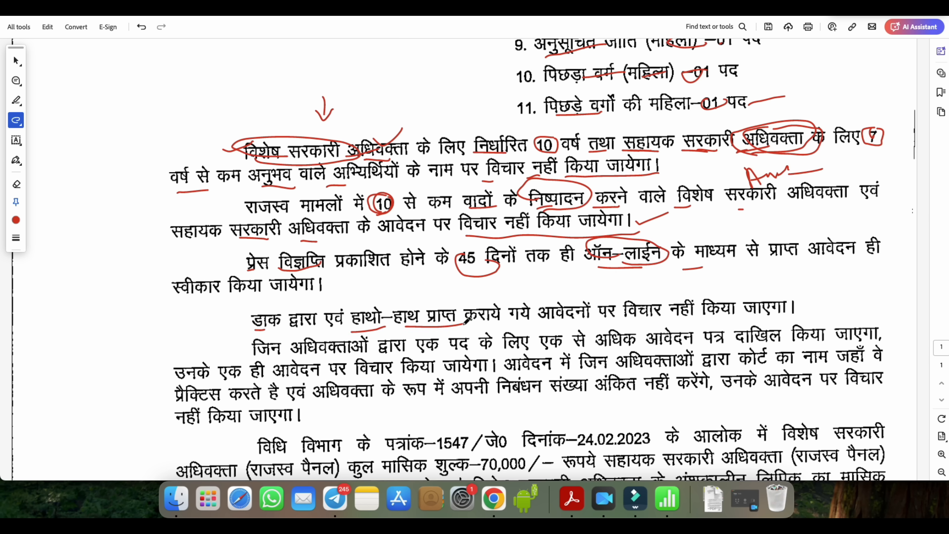
scroll(539, 361, down, 3)
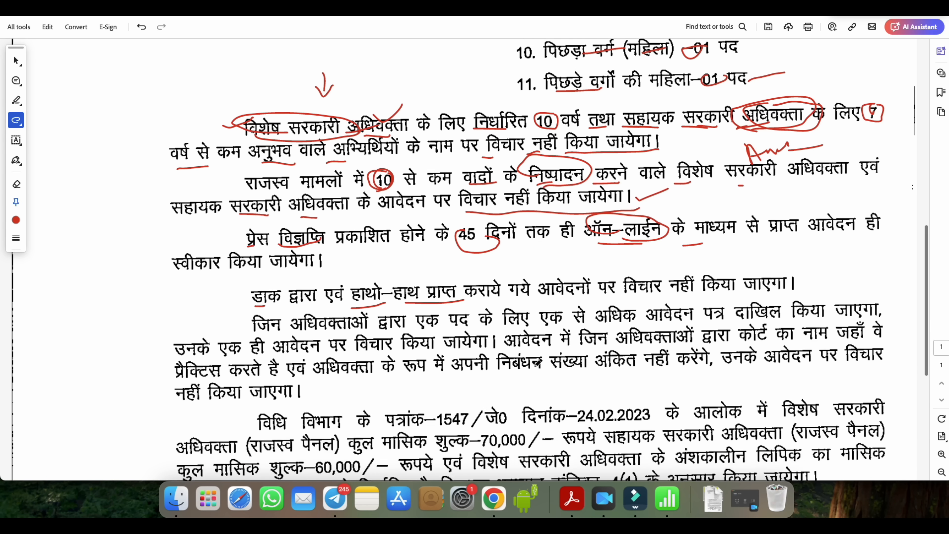
drag(243, 329, 268, 324)
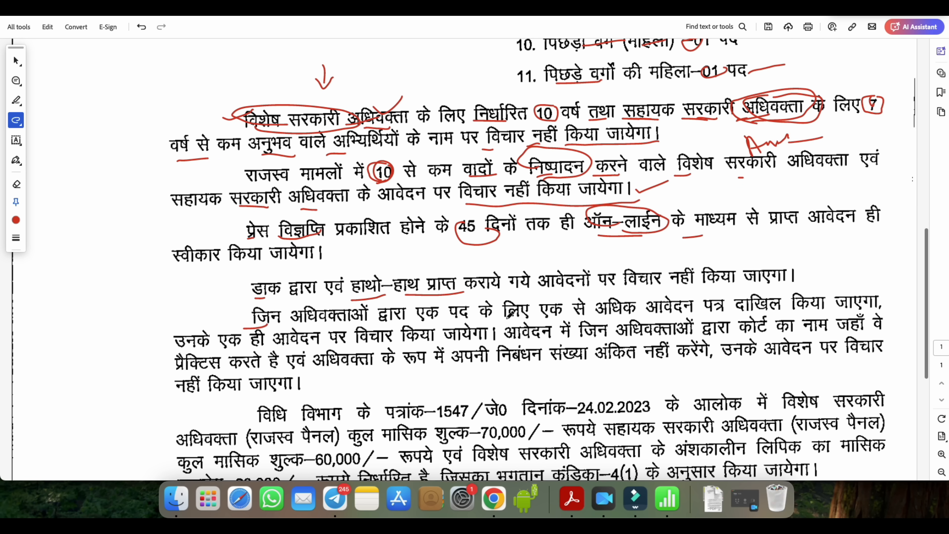
drag(733, 310, 781, 306)
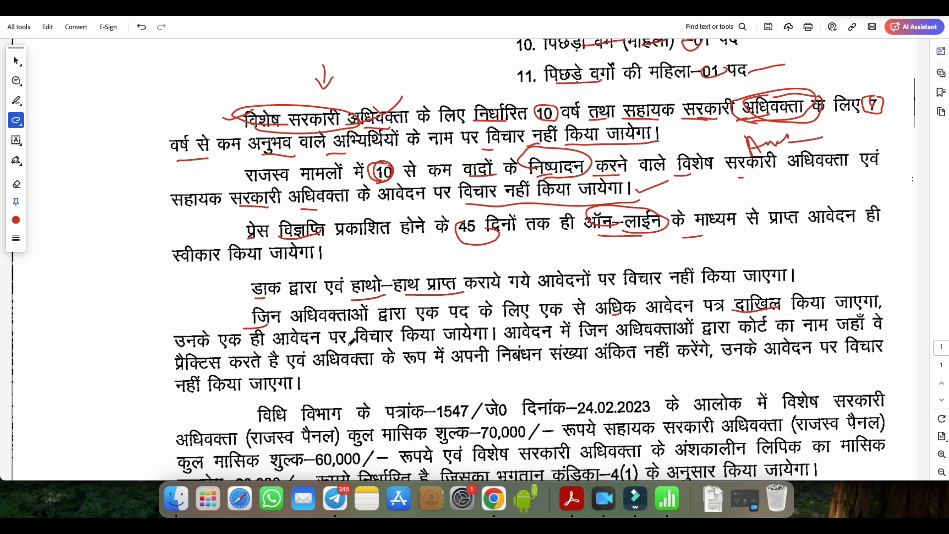
Mark विचार, प्रैक्टिस करते, एवं, अपनी and जाएगा in the multiple-applications paragraph, and underline निबंधन संख्या twice
drag(352, 343, 407, 337)
mouse_move(209, 367)
mouse_down()
mouse_move(256, 351)
mouse_move(308, 358)
mouse_up()
drag(452, 366, 563, 353)
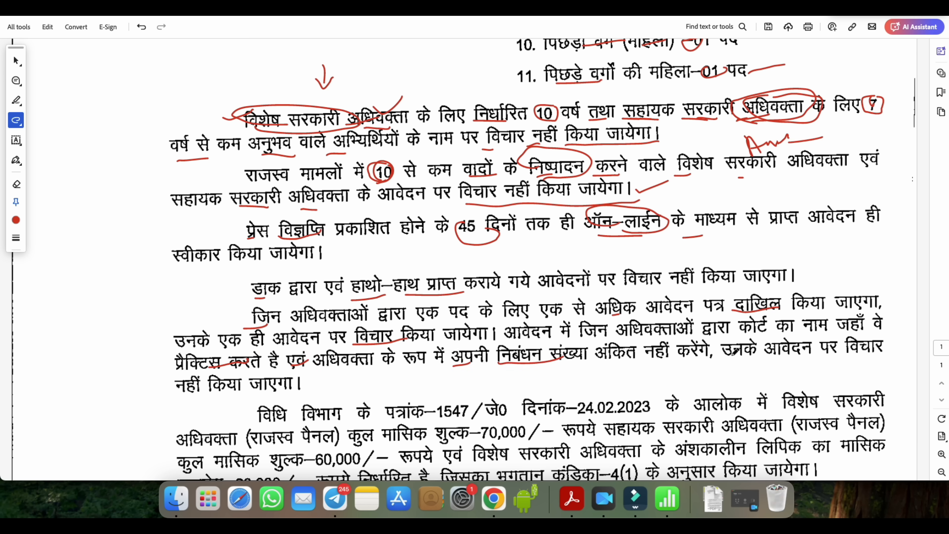
drag(246, 389, 295, 376)
drag(517, 358, 588, 357)
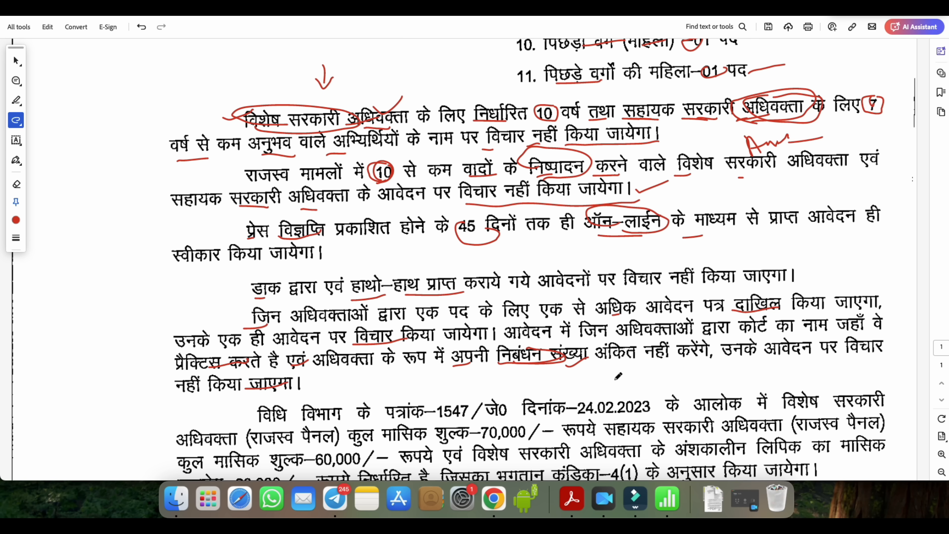
Underline विशेष सरकारी अधिवक्ता (राजस्व पैनल) and मासिक शुल्क in the fee paragraph, circle 70,000, and underline रूपये
scroll(601, 379, down, 2)
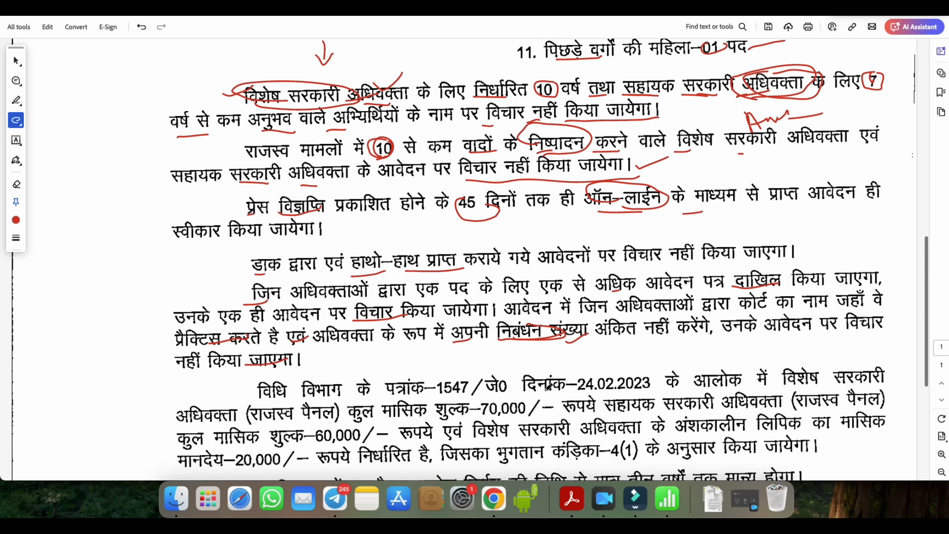
scroll(628, 153, down, 5)
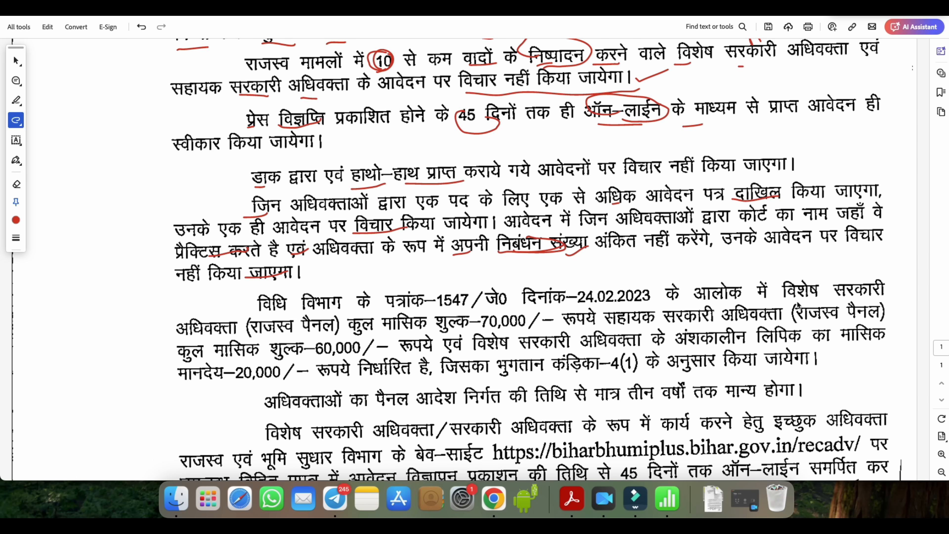
drag(785, 298, 875, 293)
drag(212, 335, 426, 329)
mouse_move(454, 328)
mouse_down()
mouse_move(482, 313)
mouse_move(500, 332)
mouse_move(512, 314)
mouse_up()
drag(563, 329, 599, 325)
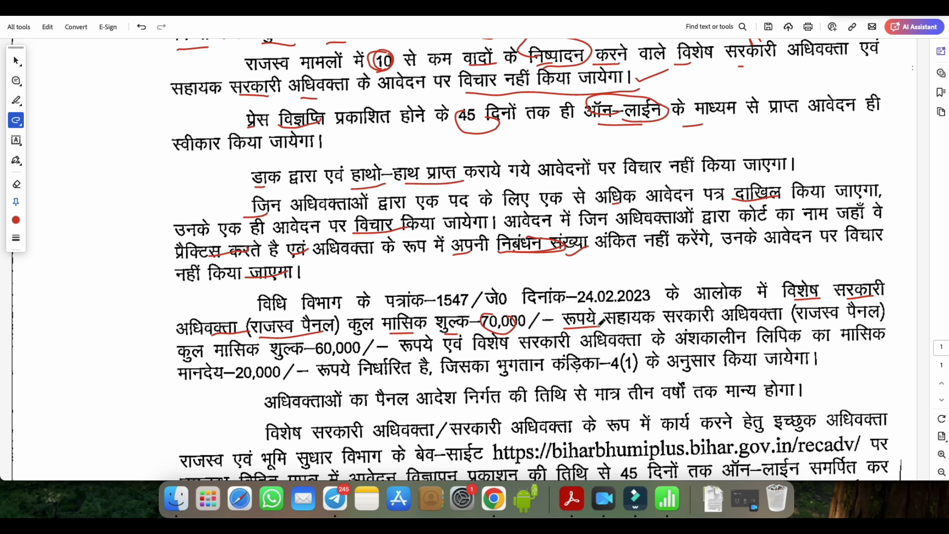
Underline सहायक सरकारी अधिवक्ता, राजस्व, 60,000 and the अंशकालीन लिपिक wording in the fee paragraph, and circle 20,000
drag(606, 326, 746, 320)
drag(804, 324, 850, 318)
drag(315, 359, 366, 349)
drag(503, 354, 533, 352)
drag(605, 350, 781, 345)
mouse_move(252, 373)
mouse_down()
mouse_move(295, 374)
mouse_move(258, 379)
mouse_up()
Underline निर्धारित, जिसका, कंड़िका and अनुसार in the fee paragraph's last line, circle (1), and draw a stroke across जायेगा
drag(364, 383, 501, 375)
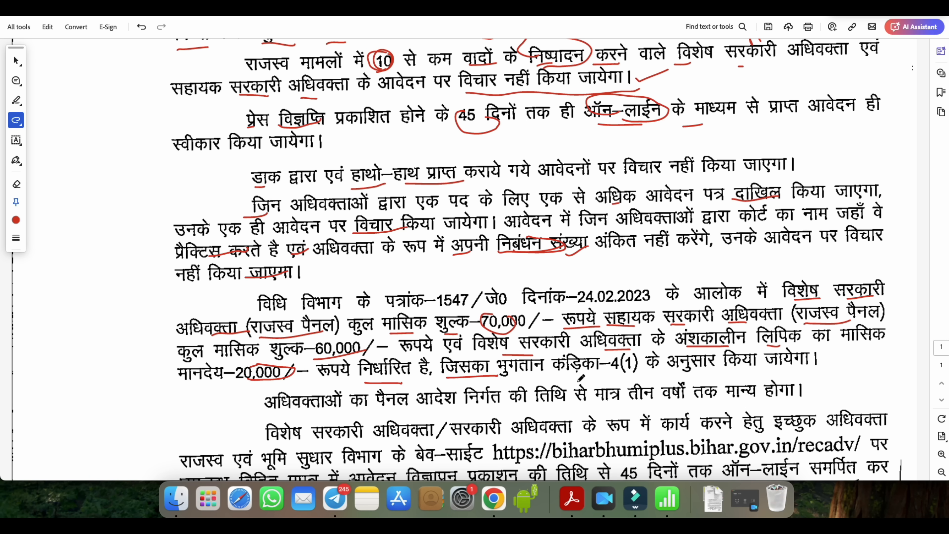
mouse_move(559, 375)
mouse_down()
mouse_move(602, 372)
mouse_move(622, 352)
mouse_move(690, 364)
mouse_up()
drag(770, 366, 812, 350)
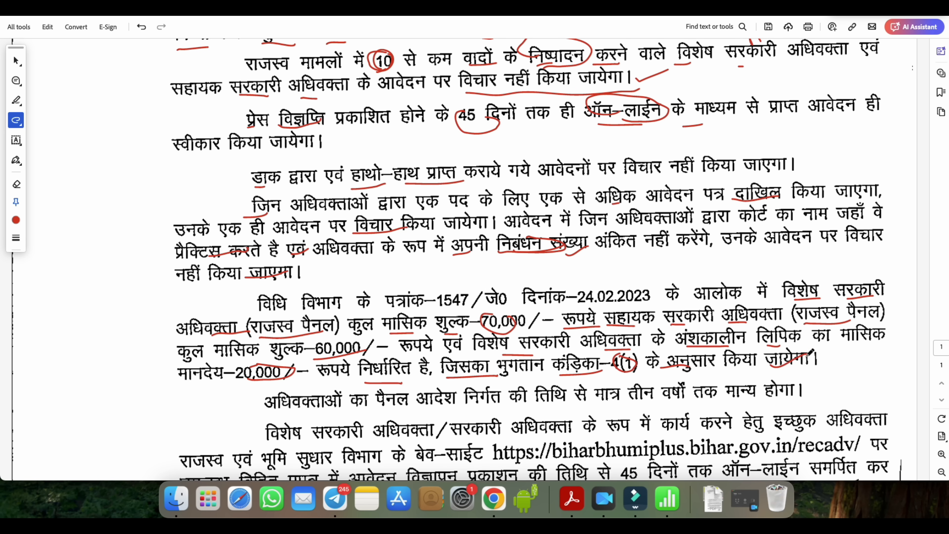
Underline पैनल in the panel validity line, circle आदेश निर्गत and मात्र तीन वर्षों, and add a dash after the sentence
scroll(675, 304, down, 5)
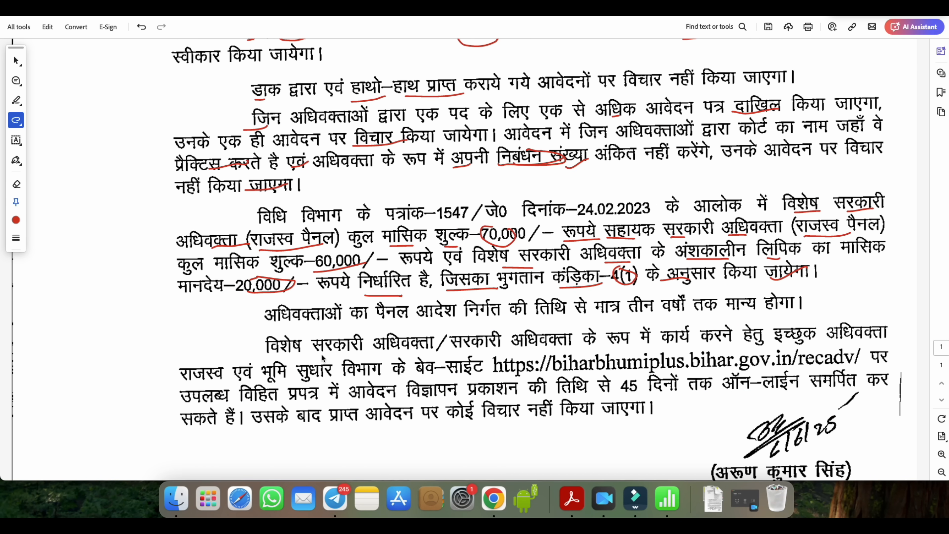
drag(389, 330, 415, 319)
mouse_move(612, 298)
mouse_down()
mouse_move(673, 321)
mouse_move(689, 299)
mouse_move(600, 299)
mouse_up()
mouse_move(439, 321)
mouse_down()
mouse_move(467, 305)
mouse_move(449, 310)
mouse_up()
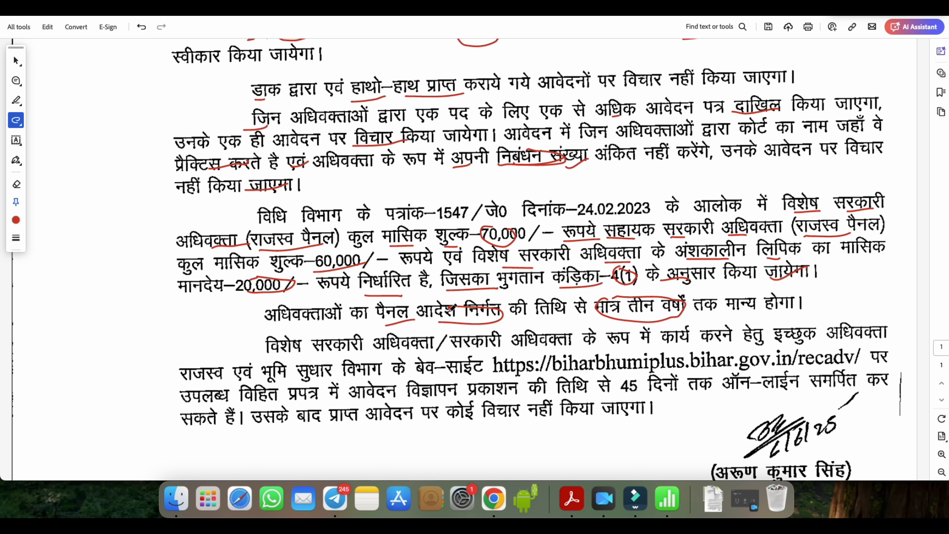
drag(811, 300, 837, 295)
Underline the advocate titles and कार्य in the final paragraph, mark the department name, circle बेव–साईट, and underline the website address
mouse_move(266, 352)
mouse_down()
mouse_move(500, 337)
mouse_move(551, 344)
mouse_up()
drag(667, 345, 700, 339)
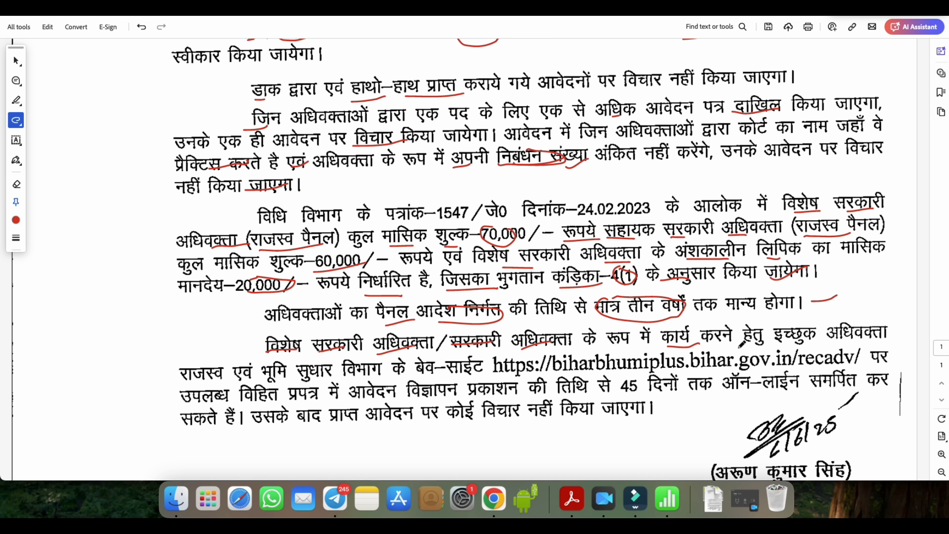
drag(829, 344, 853, 340)
click(221, 380)
drag(287, 380, 368, 372)
mouse_move(443, 360)
mouse_down()
mouse_move(426, 376)
mouse_move(482, 361)
mouse_up()
drag(518, 374, 721, 369)
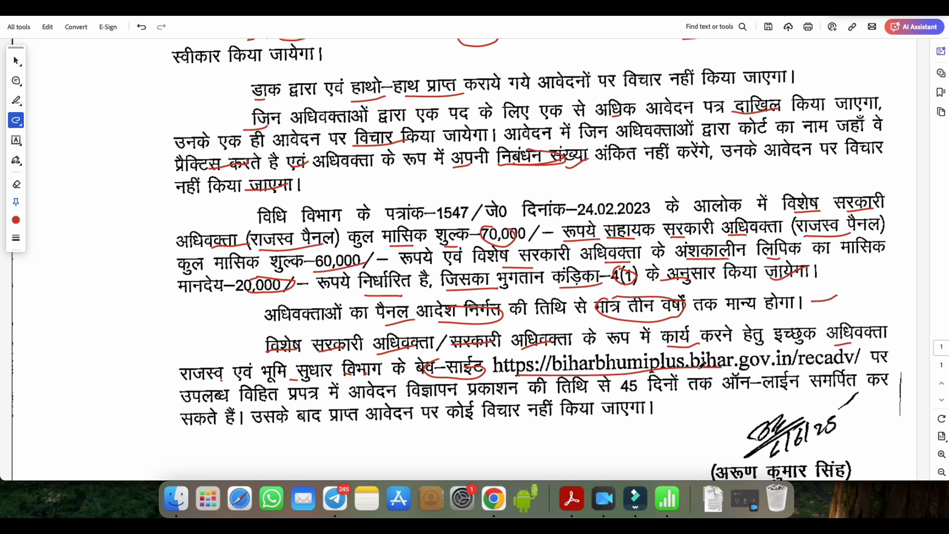
Underline the application form, publication date, ऑन–लाईन and no-consideration wording in the final paragraph's last two lines, and circle 45
drag(201, 404, 269, 403)
drag(321, 403, 420, 396)
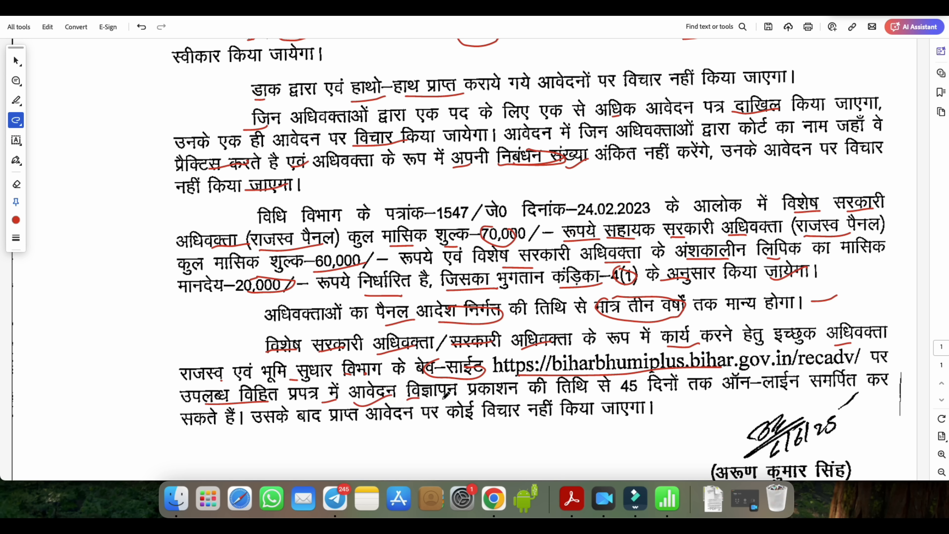
drag(508, 396, 576, 393)
drag(635, 377, 714, 390)
drag(738, 389, 771, 385)
drag(345, 421, 370, 421)
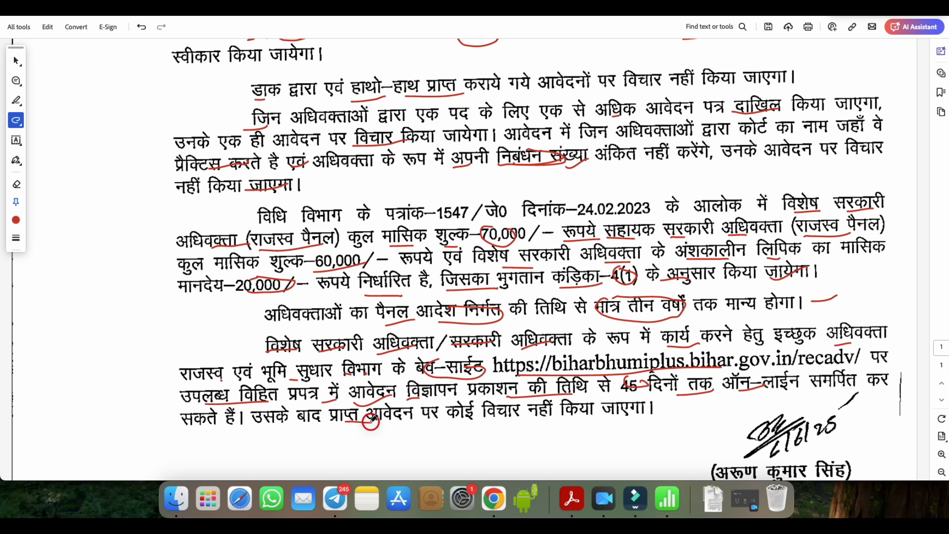
drag(299, 426, 602, 418)
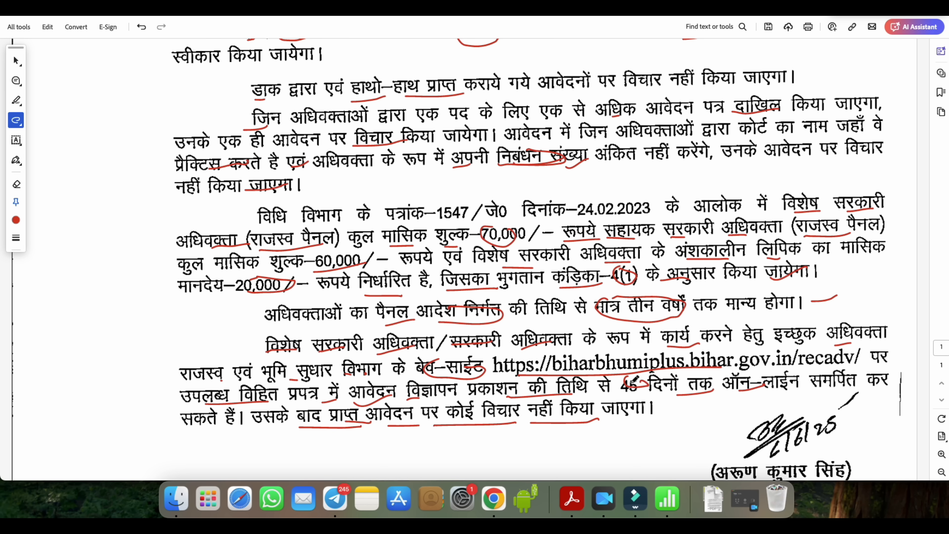
mouse_move(637, 377)
mouse_down()
mouse_move(620, 391)
mouse_move(650, 383)
mouse_move(636, 380)
mouse_up()
Switch to Chrome, show the biharbhumiplus.bihar.gov.in/recadv/ portal, and open its advocate registration form
scroll(679, 417, down, 2)
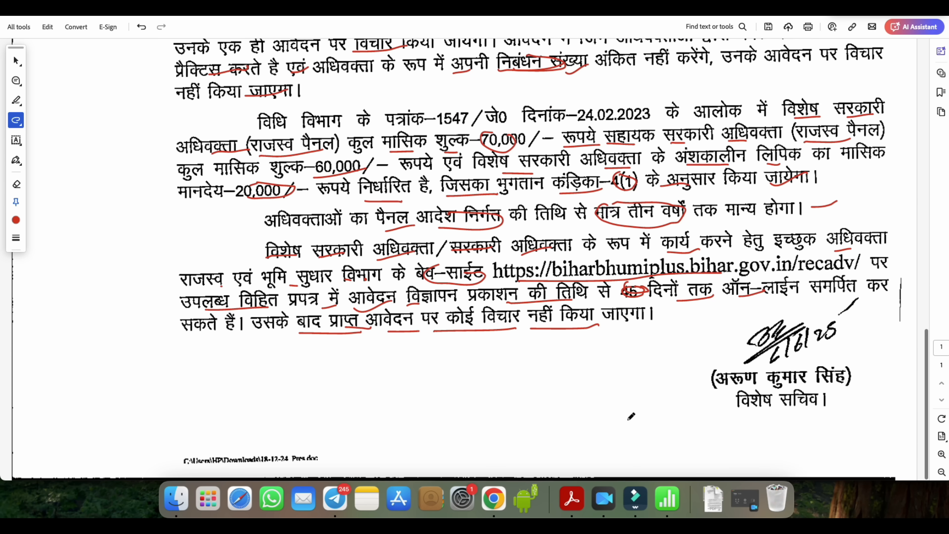
scroll(598, 429, up, 4)
click(502, 502)
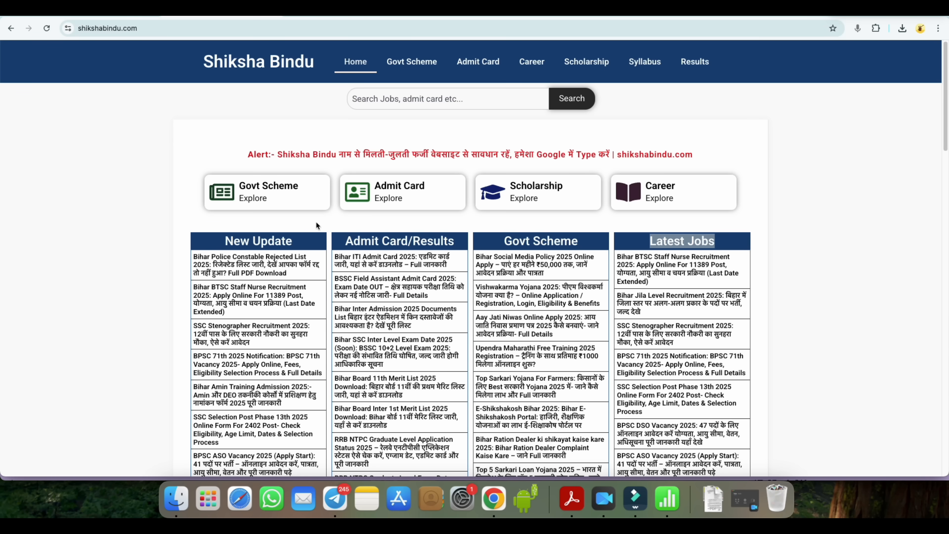
click(108, 11)
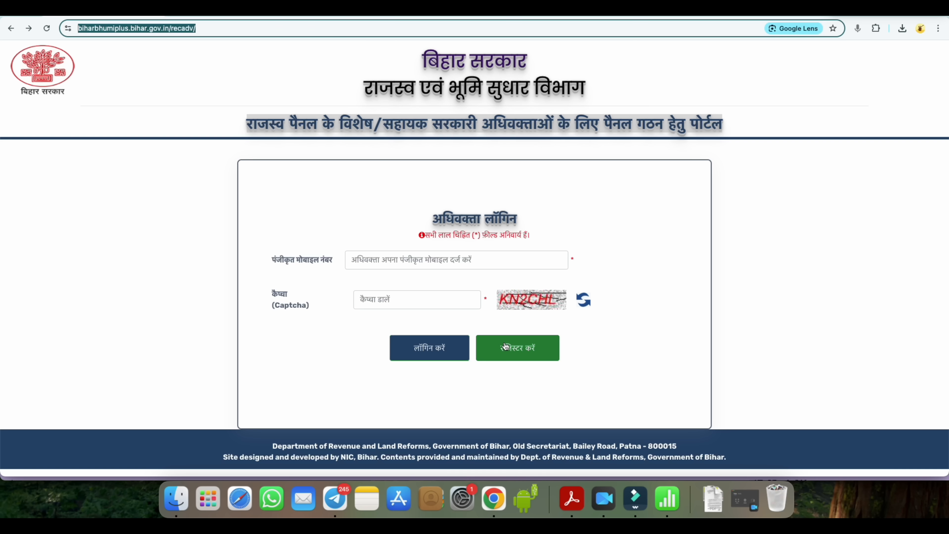
click(532, 353)
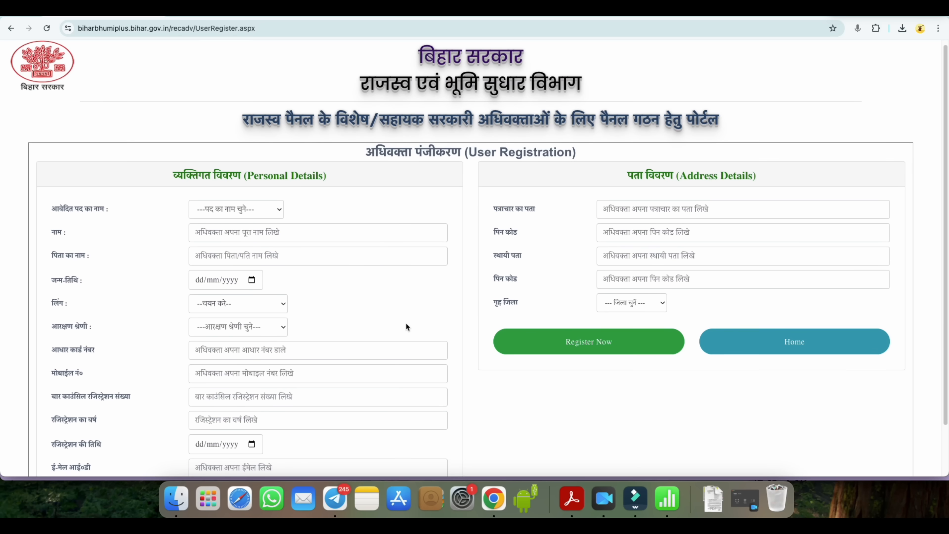
Select सहायक सरकारी अधिवक्ता as the post applied for and पुरुष as the gender
scroll(406, 327, down, 1)
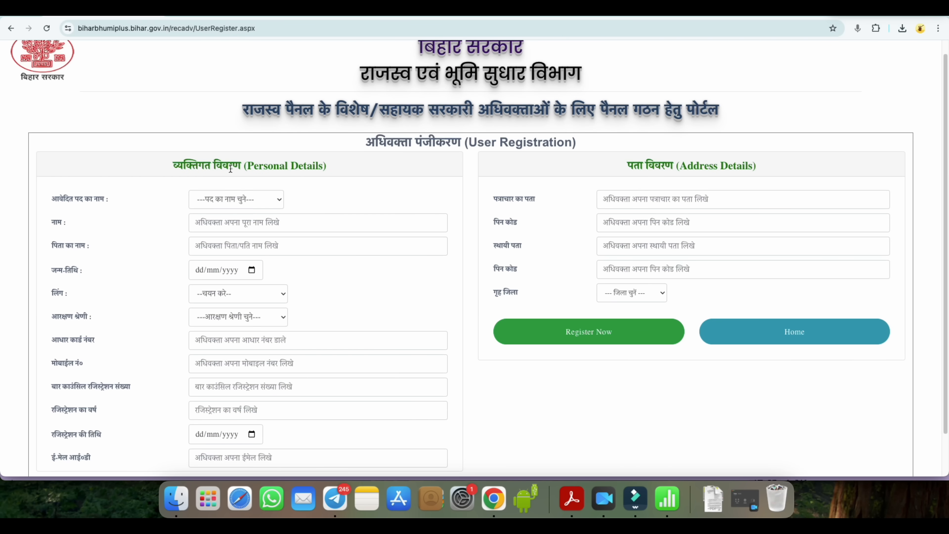
click(235, 200)
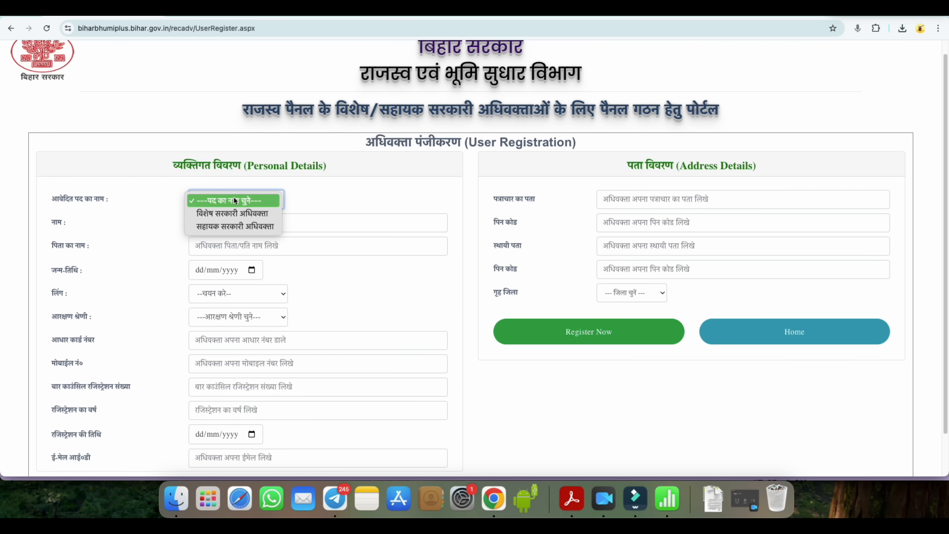
click(236, 225)
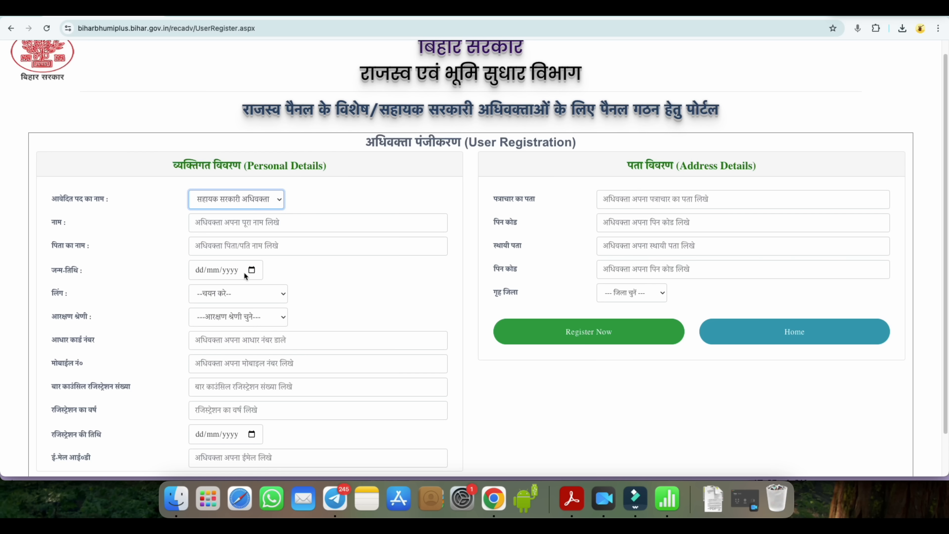
click(240, 289)
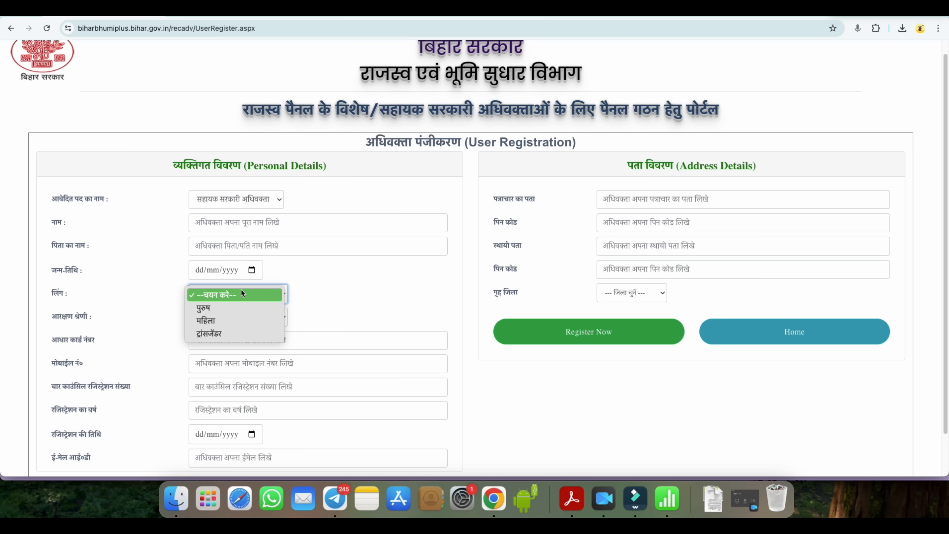
click(235, 307)
Set the reservation category to अत्यन्त पिछड़ा वर्ग in the personal details
scroll(370, 299, down, 1)
scroll(371, 299, down, 1)
click(244, 270)
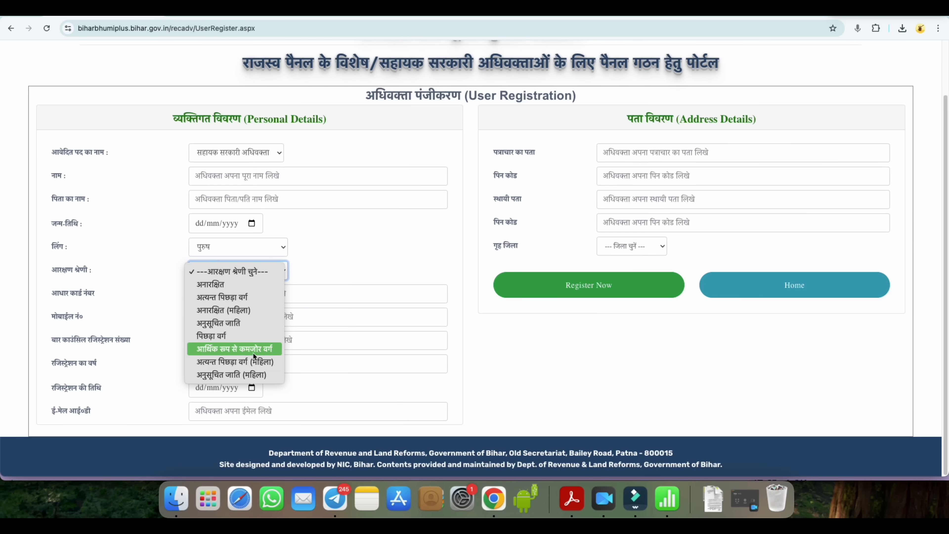
click(220, 296)
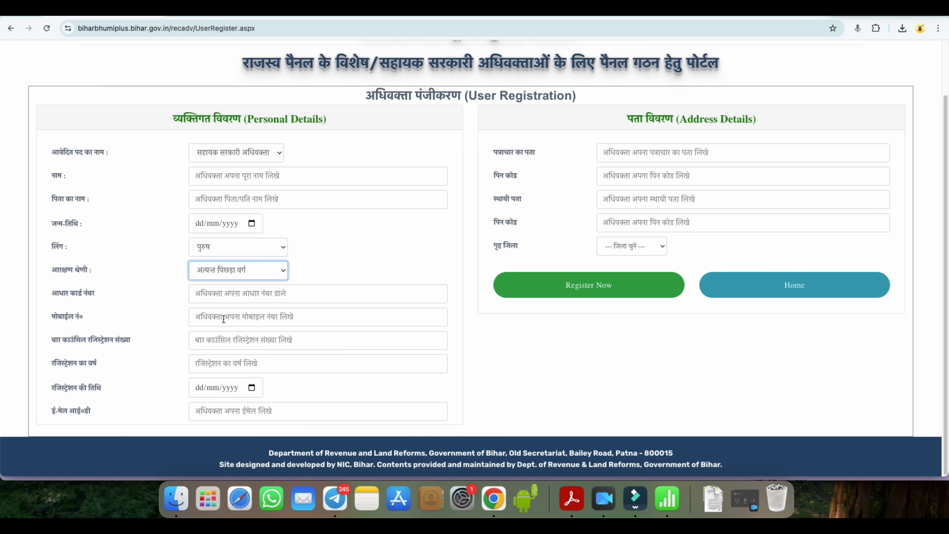
Highlight the Bar Council registration number, registration year, registration date and e-mail labels, then the Address Details heading
drag(93, 343, 147, 343)
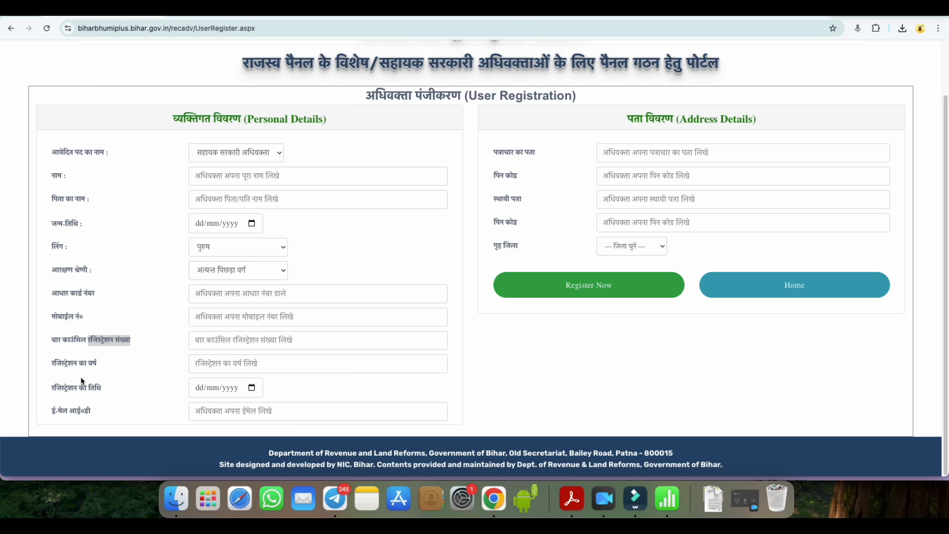
drag(53, 367, 98, 364)
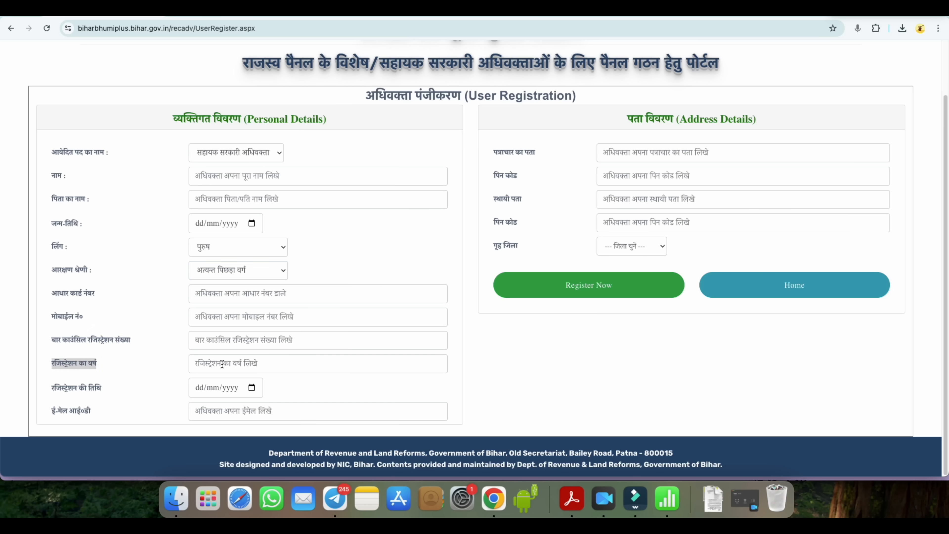
drag(48, 388, 189, 391)
drag(57, 413, 239, 411)
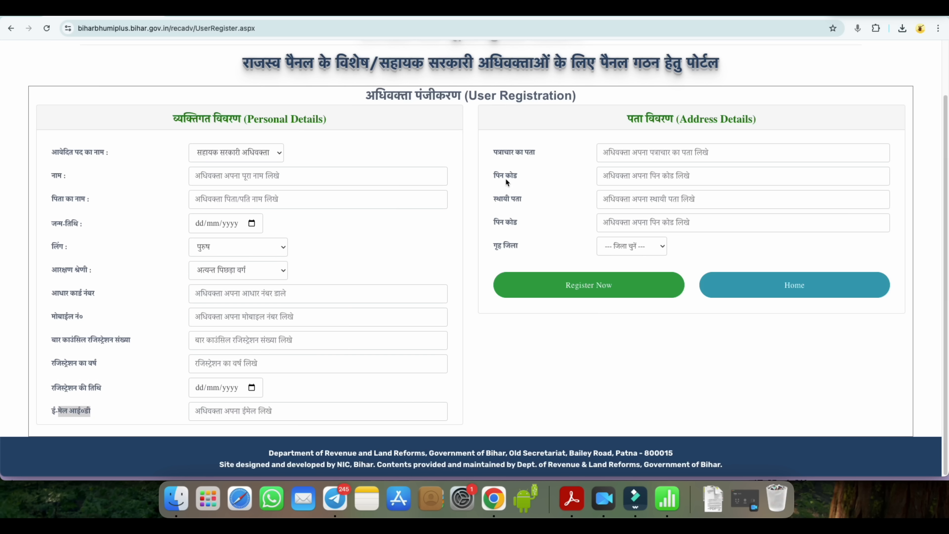
drag(635, 120, 773, 121)
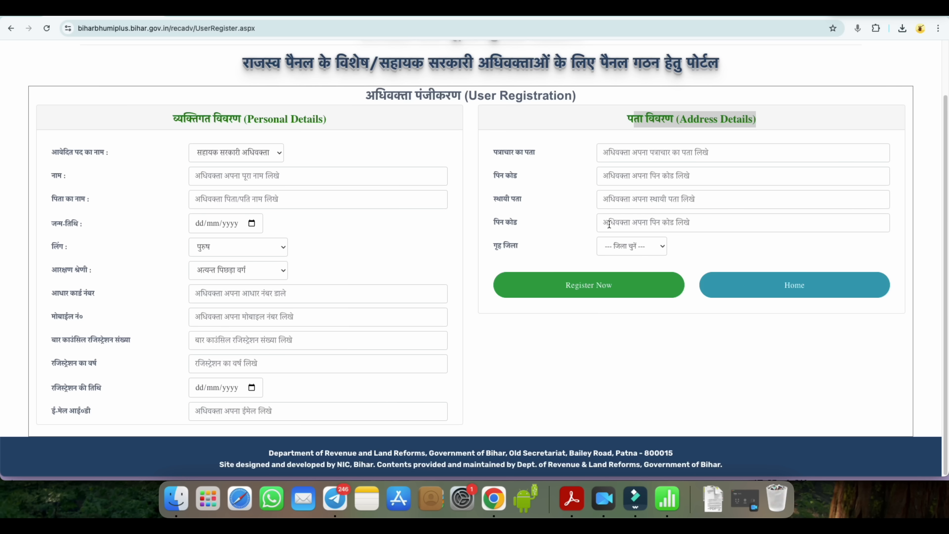
Choose Gopalganj as the home district in the address details
click(621, 245)
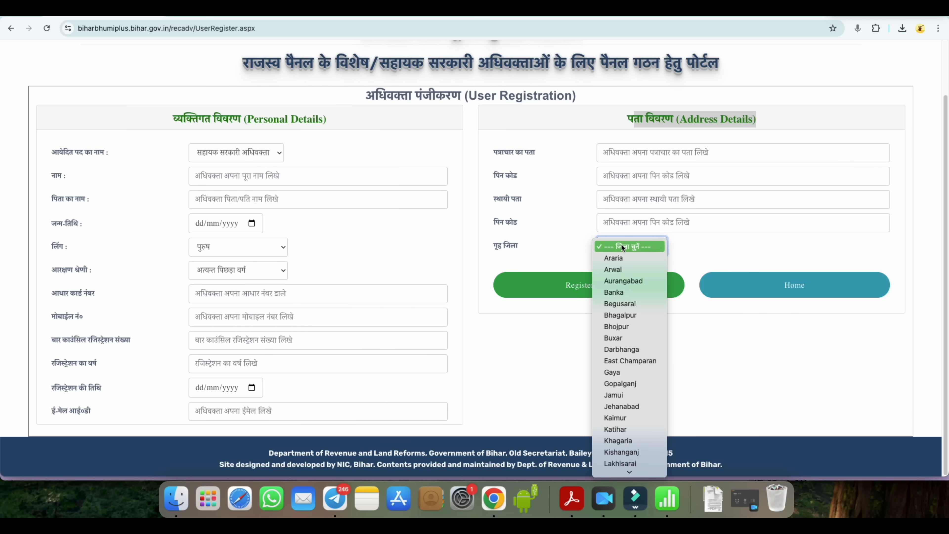
click(622, 383)
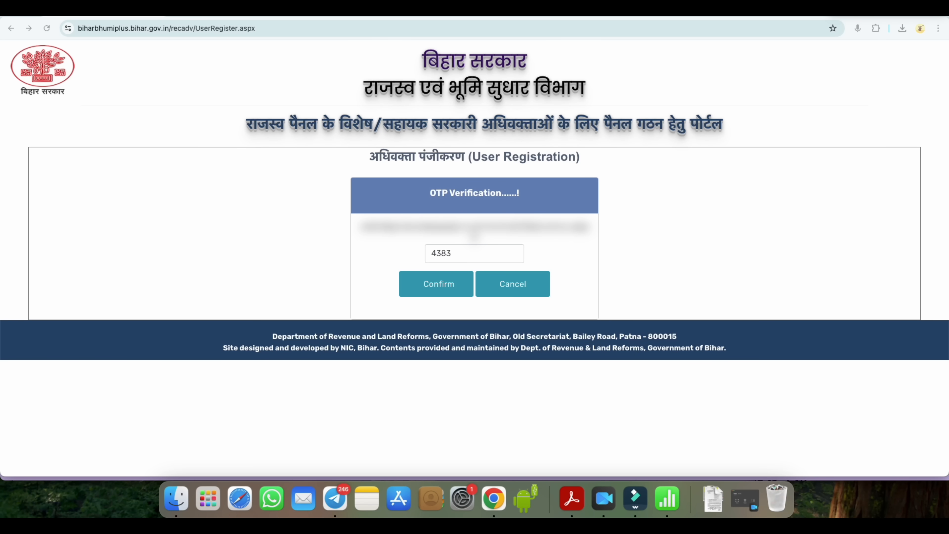
Confirm the OTP verification to complete the advocate registration
click(447, 284)
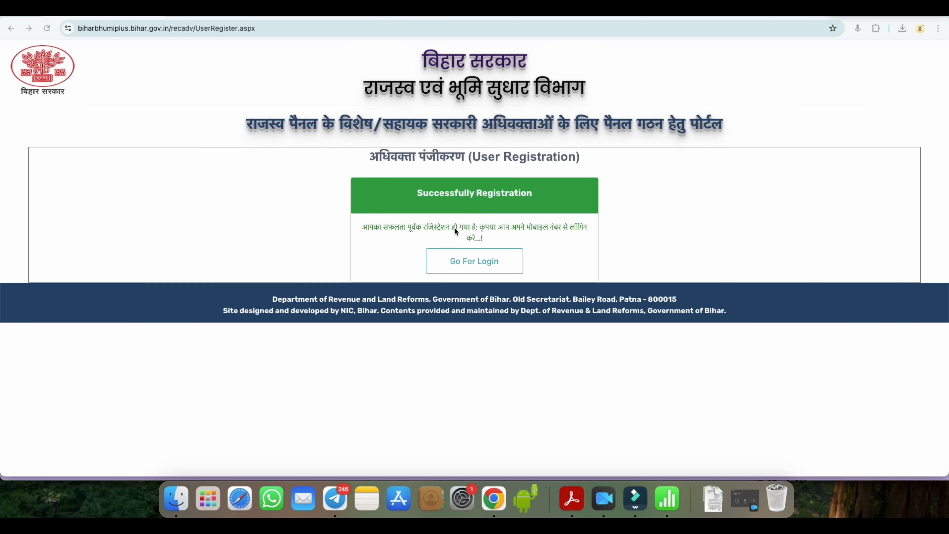
Proceed to the advocate login and confirm the OTP verification to sign in to the application portal
click(481, 265)
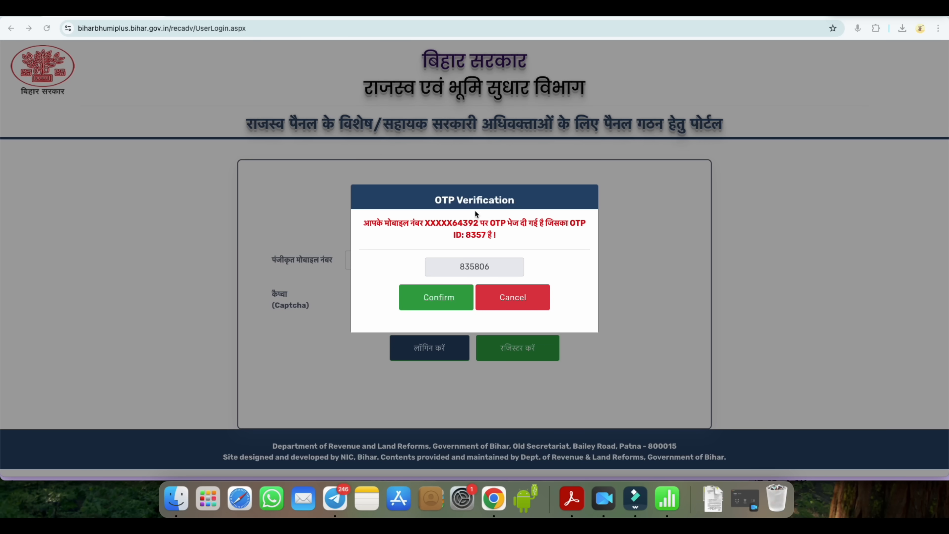
click(435, 298)
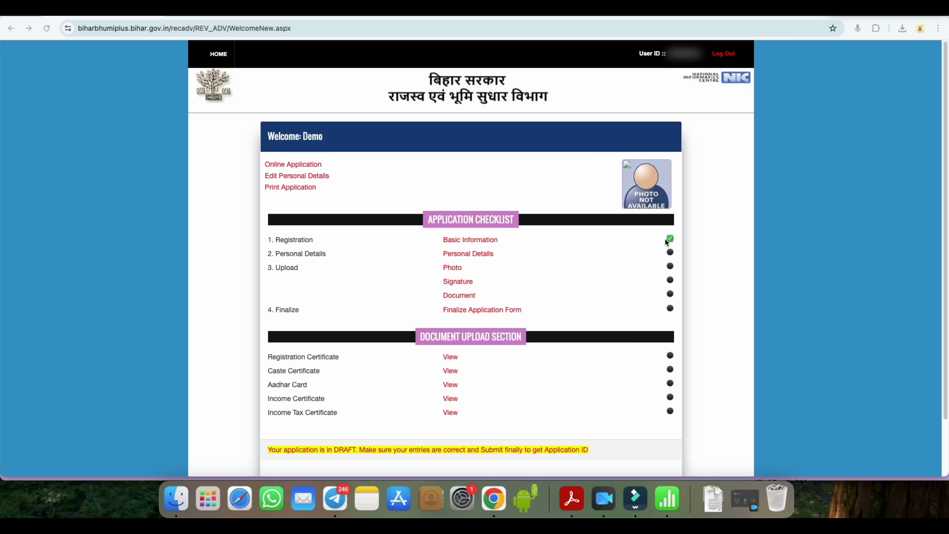
Open the Personal Details form from the application checklist and review its fields down to the Save option
click(484, 254)
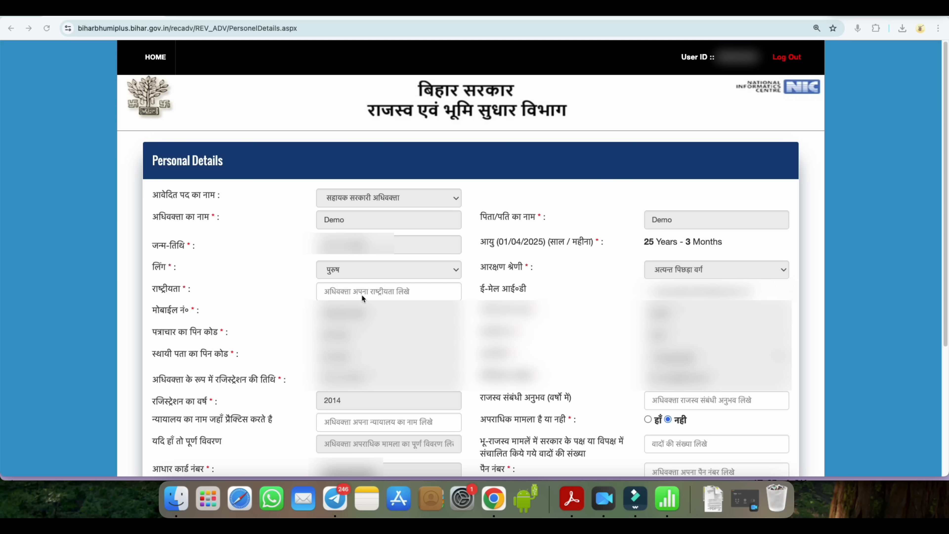
scroll(651, 375, down, 1)
scroll(651, 375, down, 1)
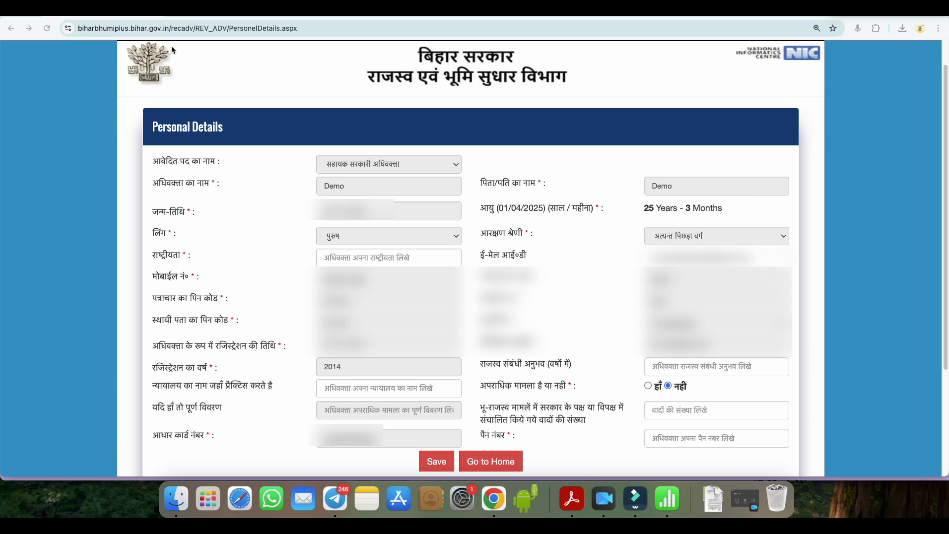
Check the experience and case-count conditions in the notice PDF in Acrobat, and return to the Personal Details form in Chrome
click(580, 500)
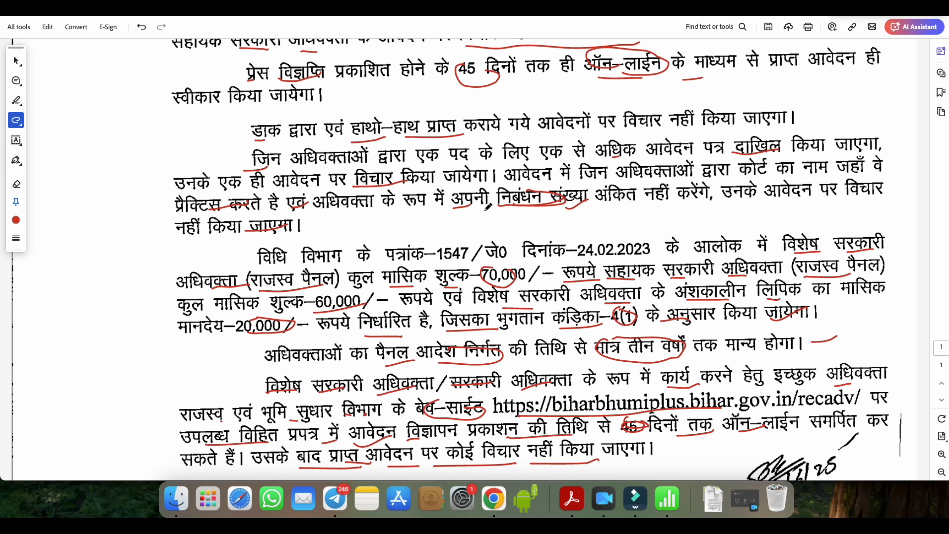
scroll(489, 205, up, 2)
scroll(488, 206, up, 5)
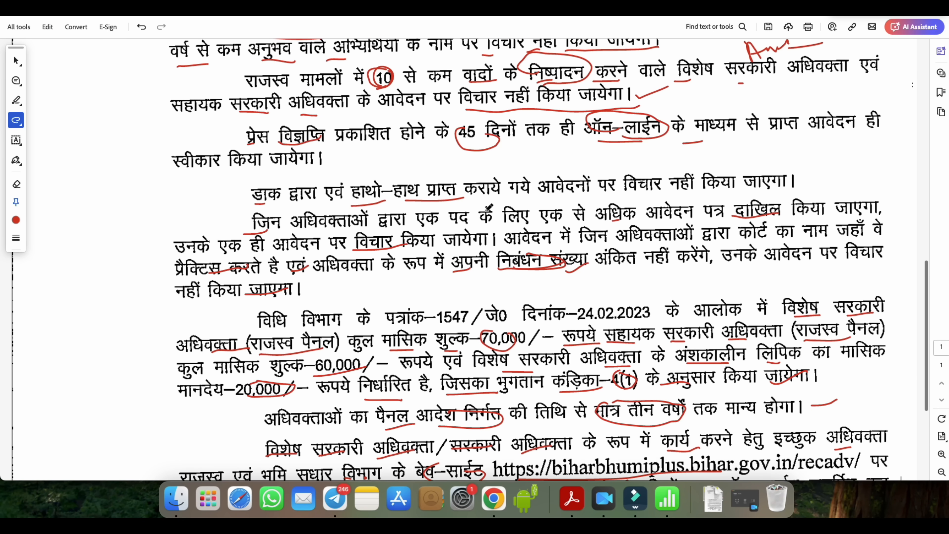
scroll(489, 206, up, 1)
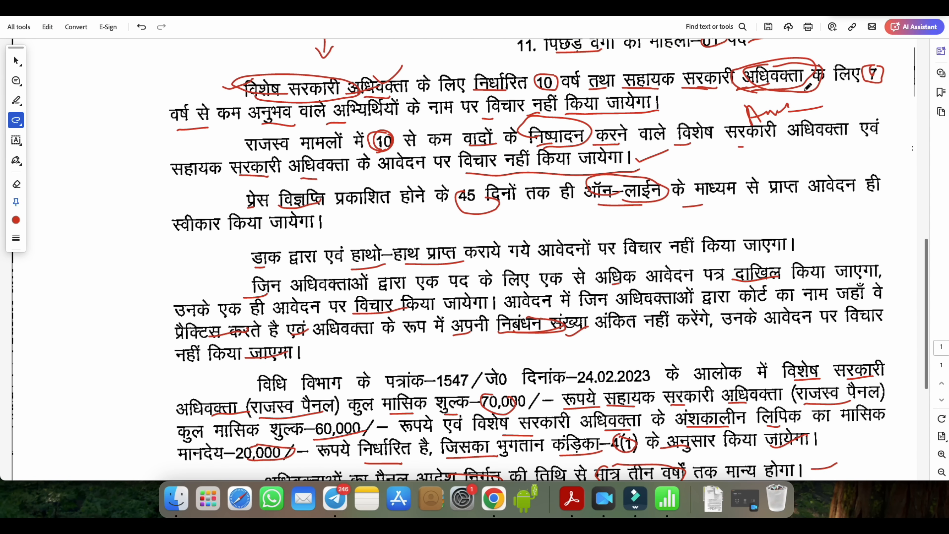
click(496, 499)
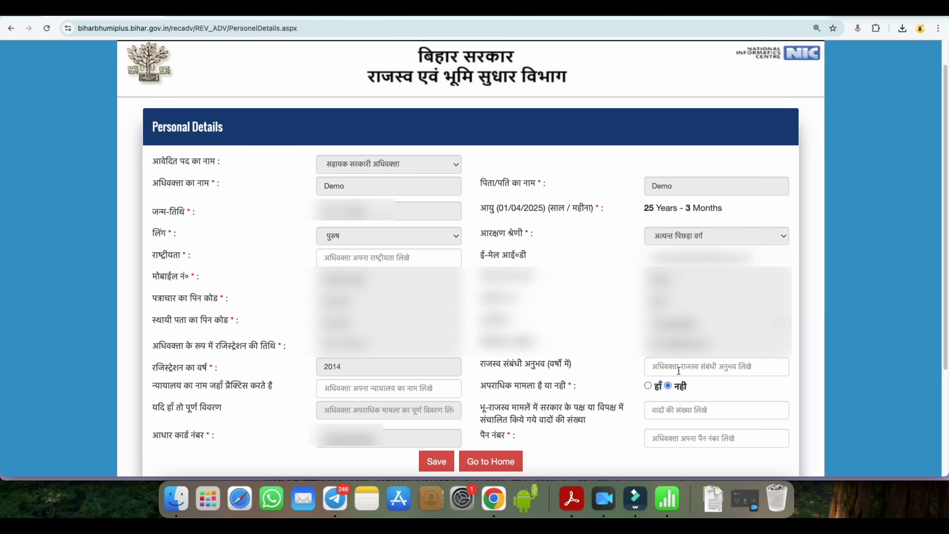
scroll(672, 370, down, 1)
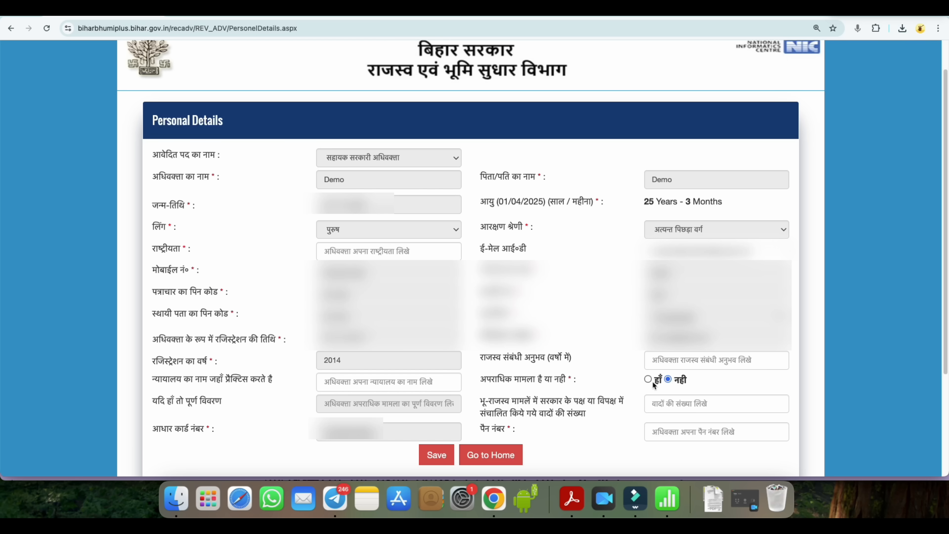
scroll(560, 397, down, 1)
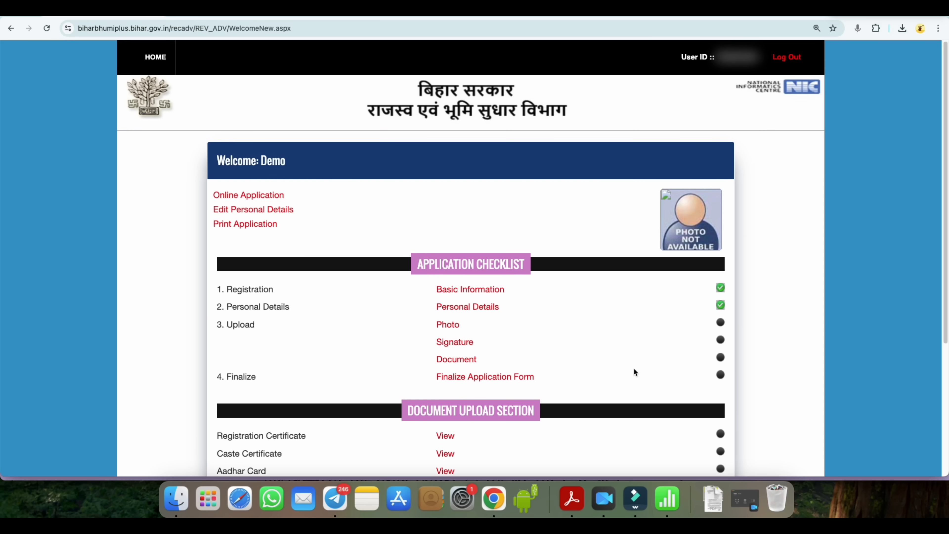
Open the Document upload entry in the application checklist and try to finalize the application form
scroll(634, 368, down, 3)
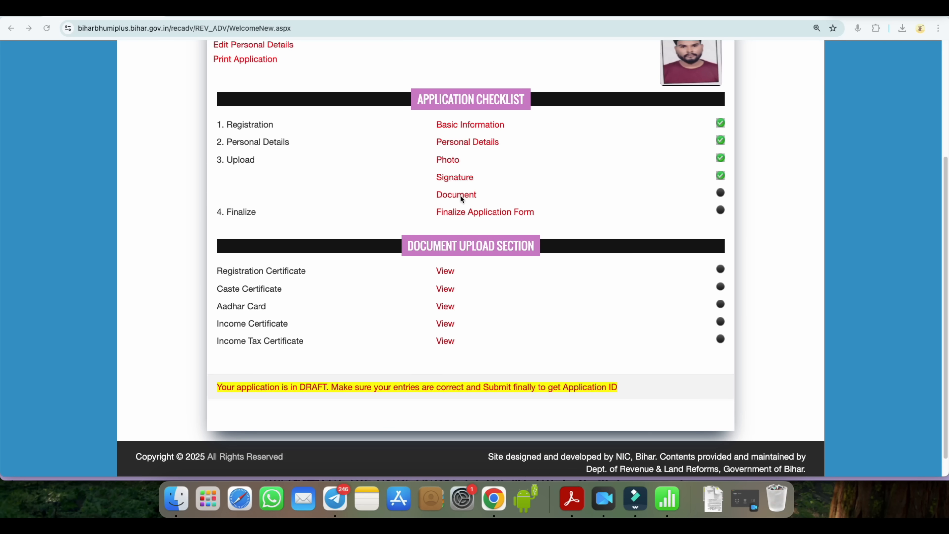
click(457, 194)
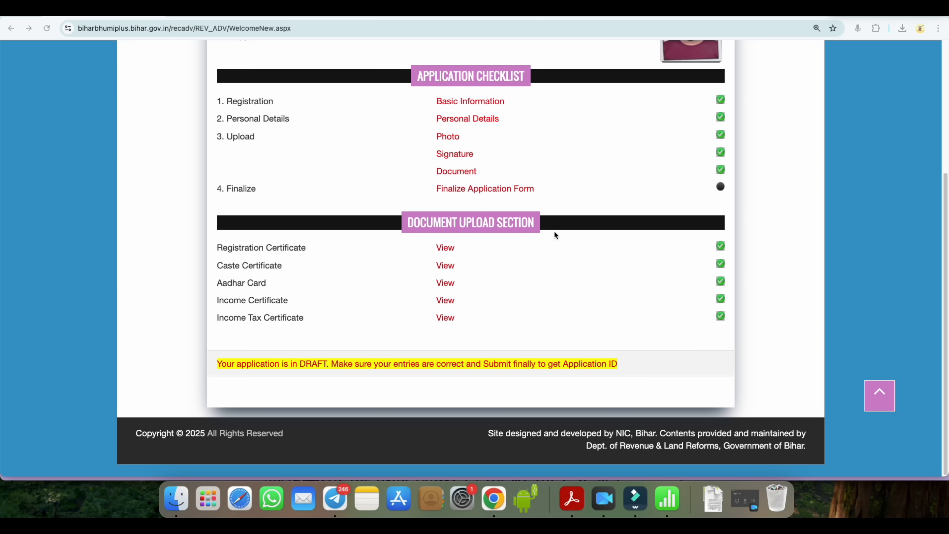
click(492, 188)
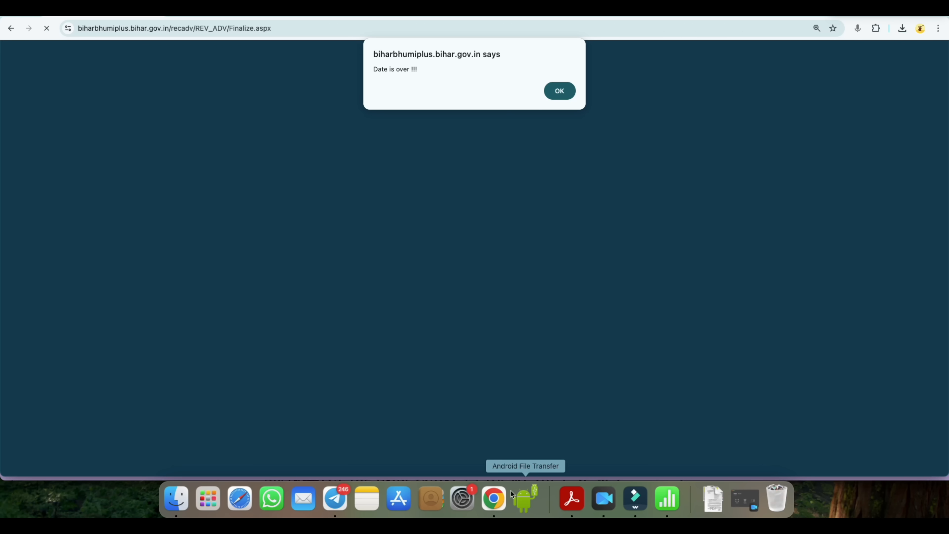
Switch to the notice PDF in Acrobat and draw a loop around the biharbhumiplus.bihar.gov.in/recadv portal address in the last paragraph
click(564, 504)
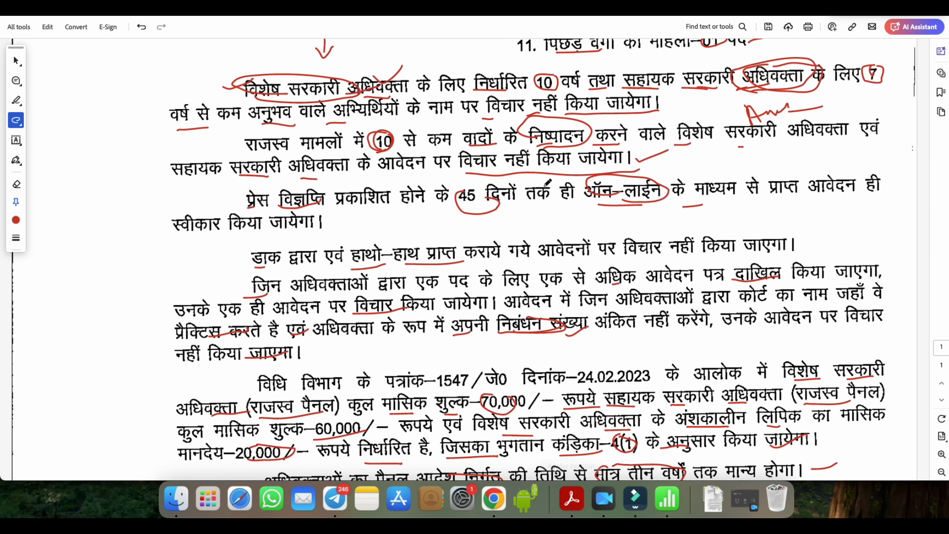
scroll(546, 215, up, 10)
scroll(546, 215, up, 8)
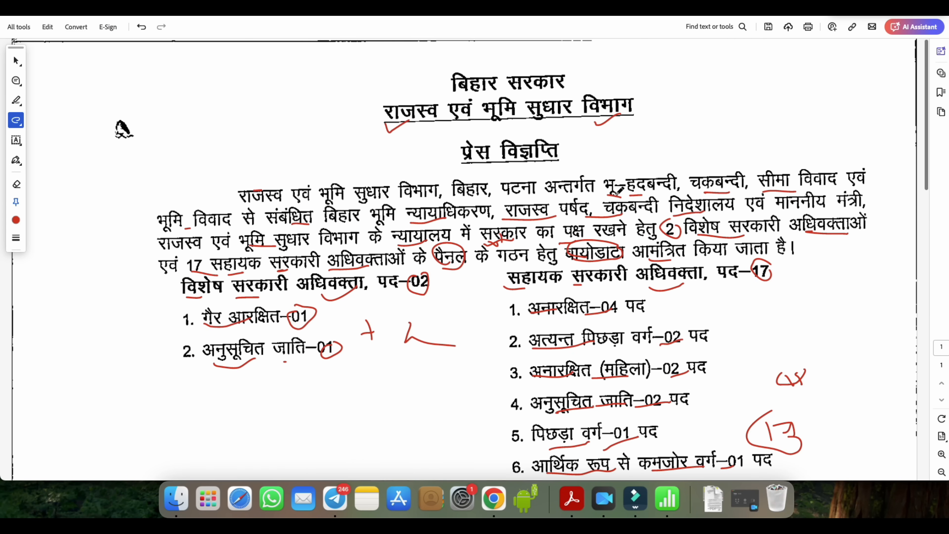
scroll(619, 189, down, 15)
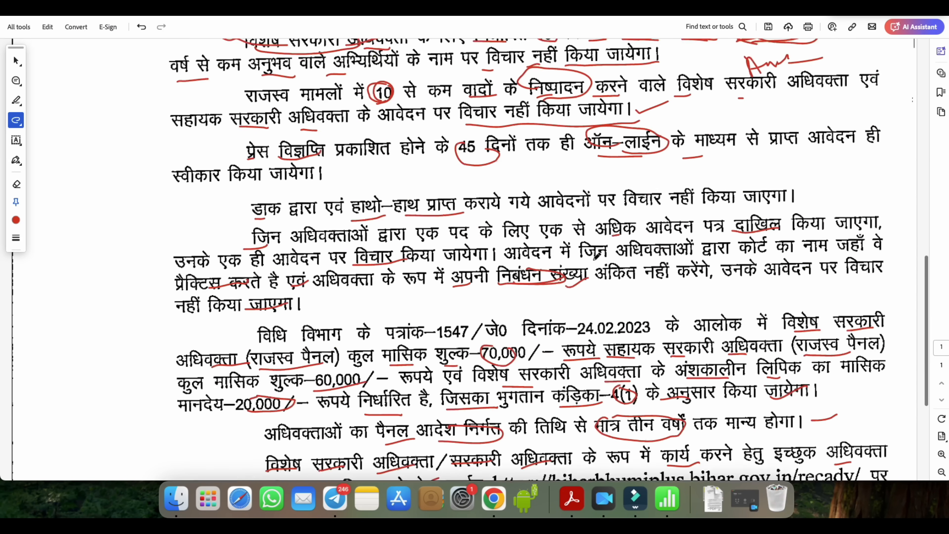
scroll(597, 256, down, 6)
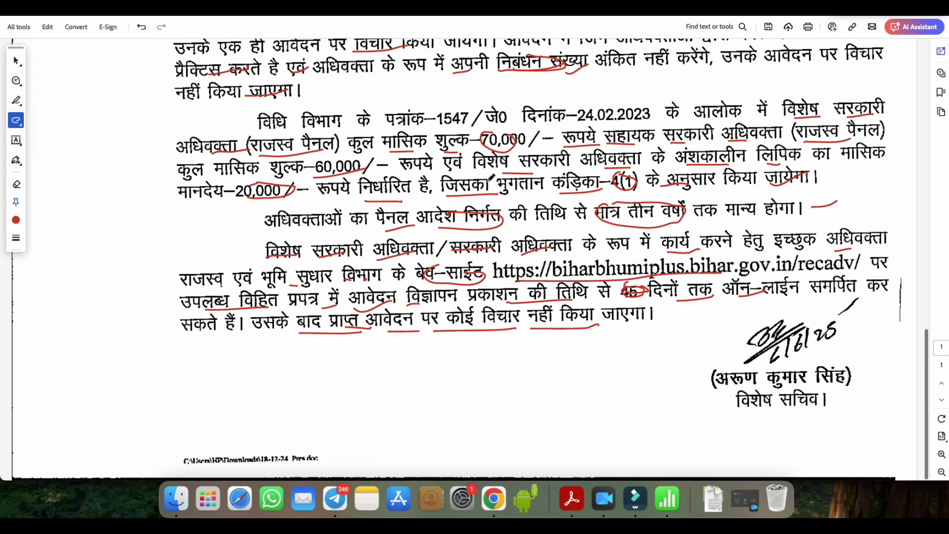
scroll(493, 181, up, 3)
mouse_move(488, 353)
mouse_down()
mouse_move(564, 377)
mouse_move(830, 375)
mouse_move(744, 335)
mouse_move(492, 344)
mouse_up()
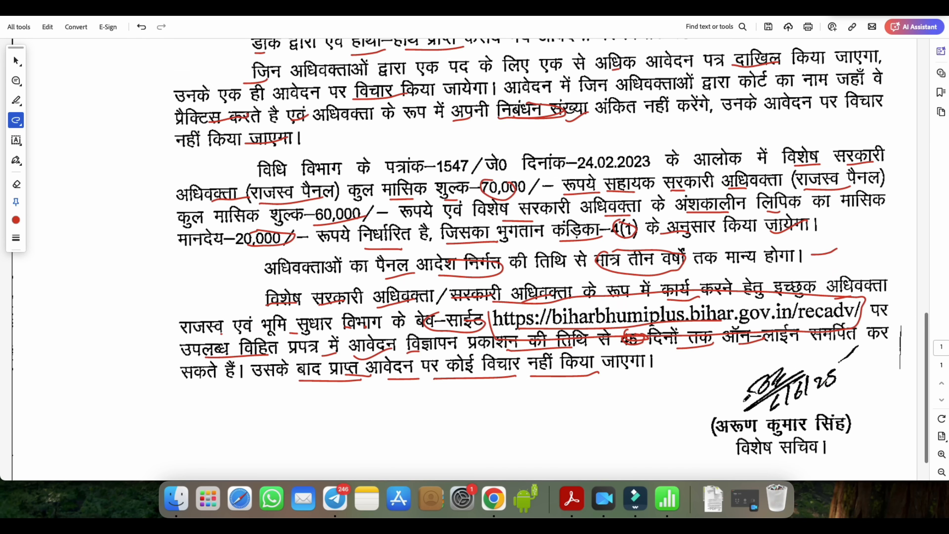
Circle the signature and date above the special secretary's name, and draw freehand tick marks in the blank space below the last paragraph
scroll(492, 343, down, 2)
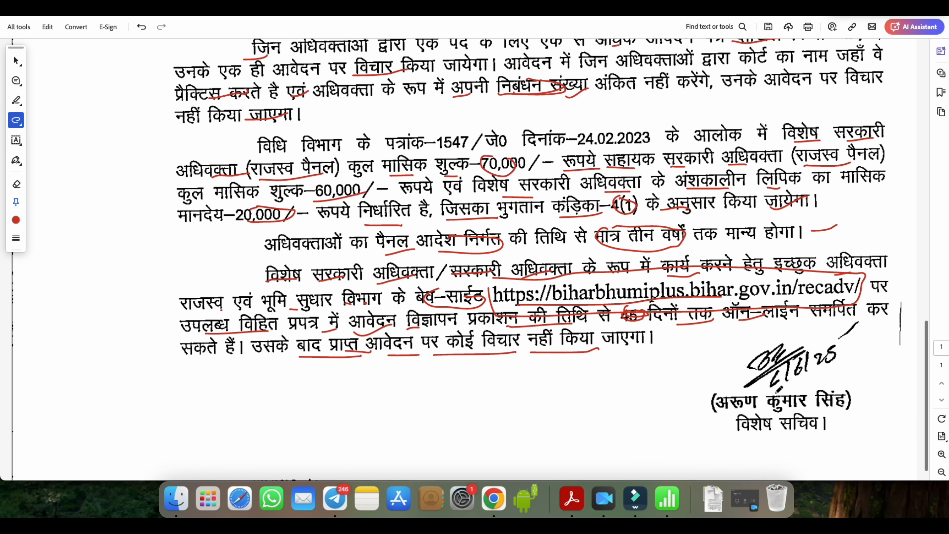
mouse_move(801, 383)
mouse_down()
mouse_move(841, 358)
mouse_move(837, 311)
mouse_move(757, 388)
mouse_move(807, 385)
mouse_up()
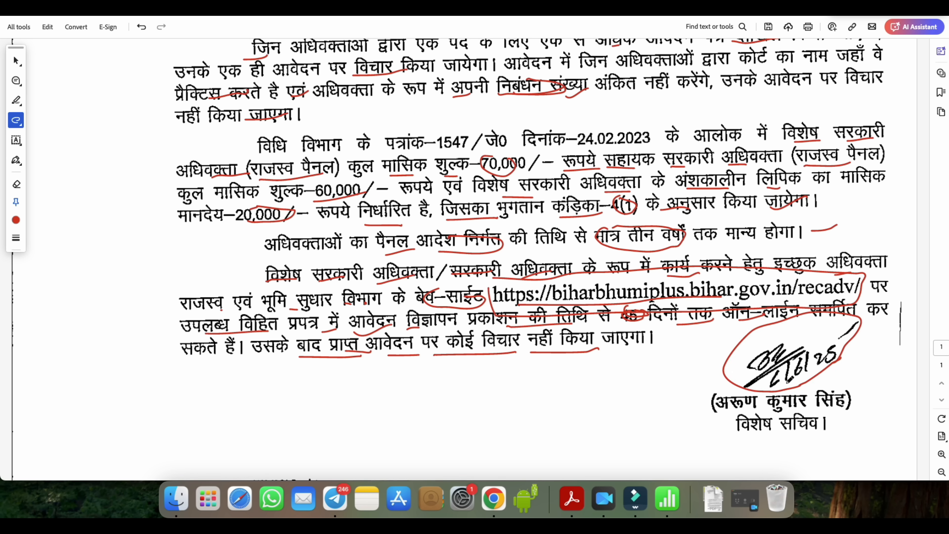
mouse_move(374, 389)
mouse_down()
mouse_move(398, 382)
mouse_move(431, 395)
mouse_move(509, 389)
mouse_up()
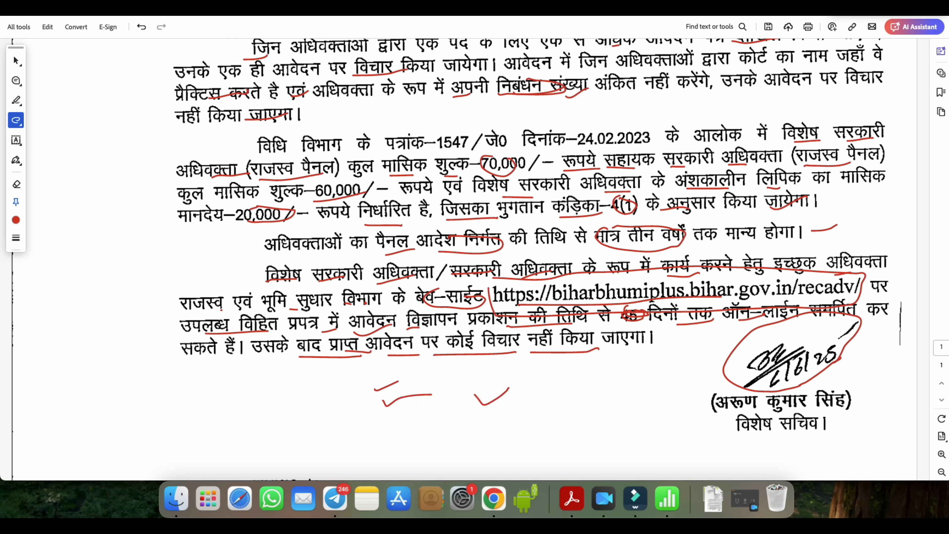